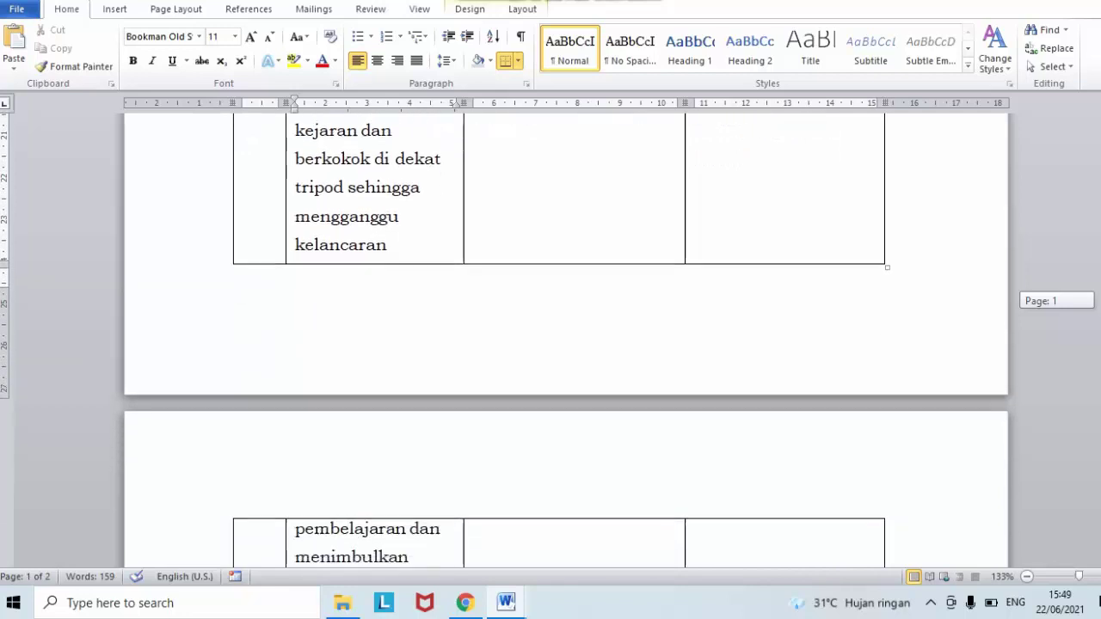
pyautogui.scroll(-1, 566, 340)
pyautogui.moveTo(1100, 300); pyautogui.dragTo(1100, 302)
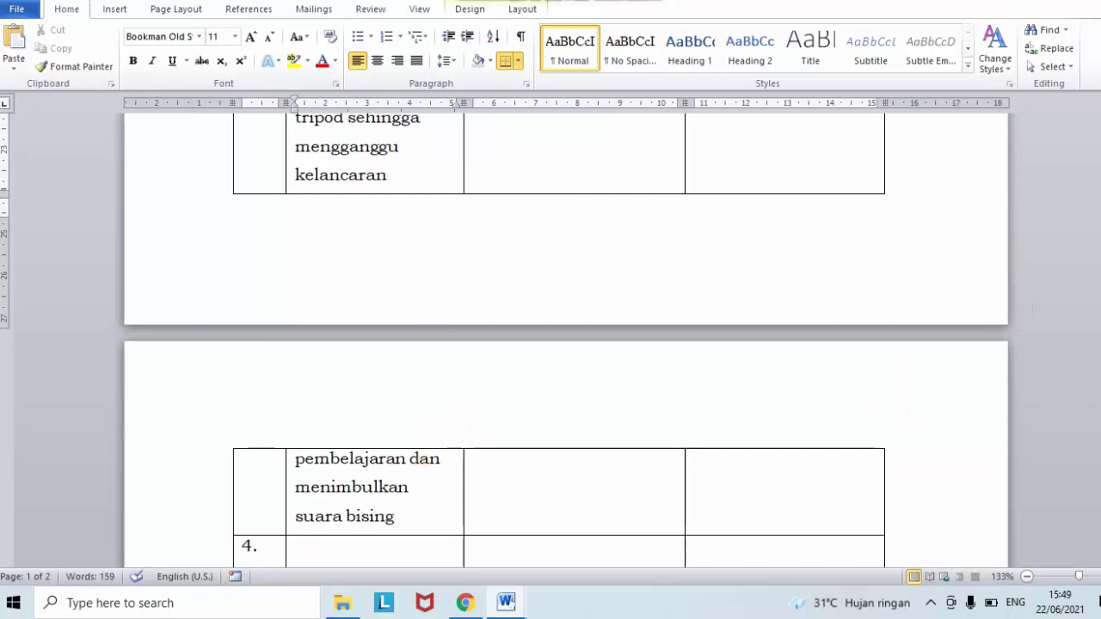
pyautogui.moveTo(1099, 344); pyautogui.dragTo(1100, 339)
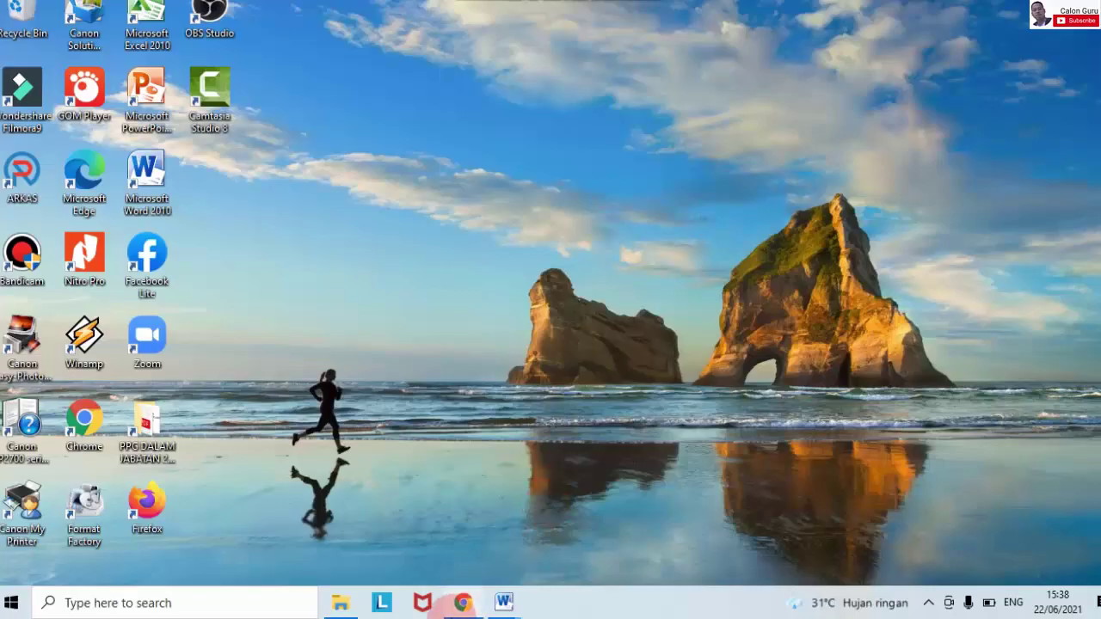
# Switch to Chrome and open the 5. Praktik Pembelajaran section of the LMS PPG Daljab course
pyautogui.click(463, 604)
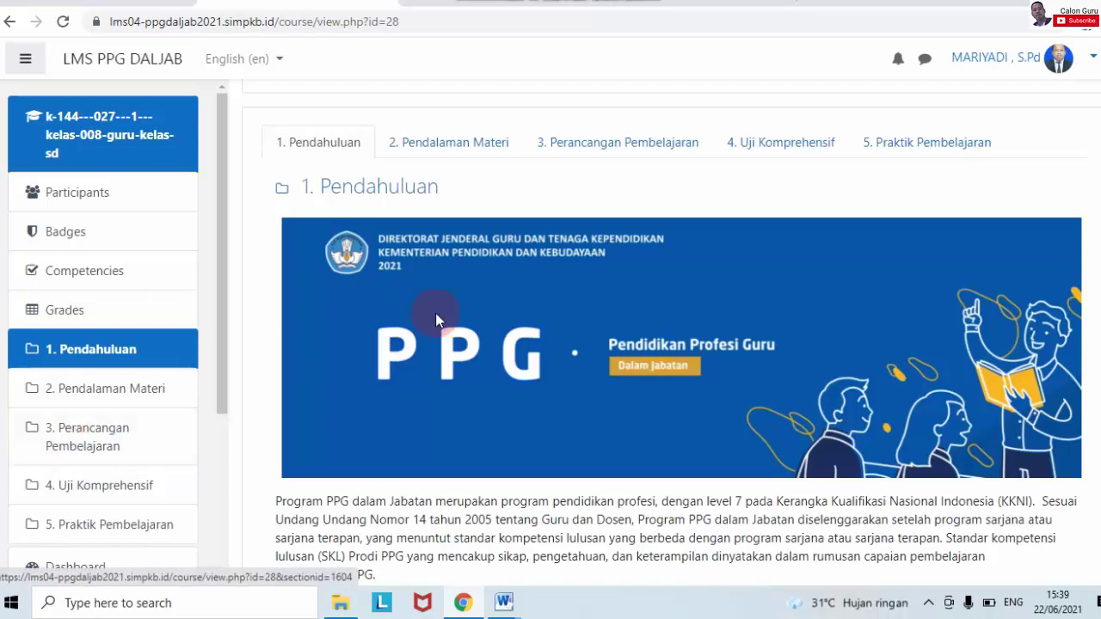
pyautogui.scroll(-3, 671, 344)
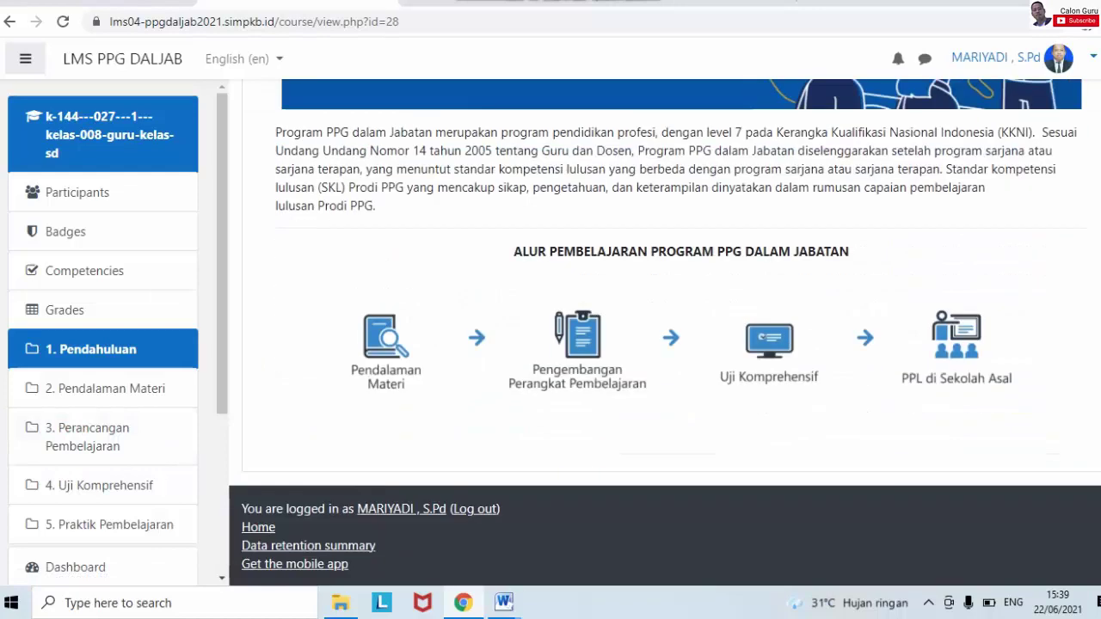
pyautogui.scroll(5, 671, 344)
pyautogui.click(989, 256)
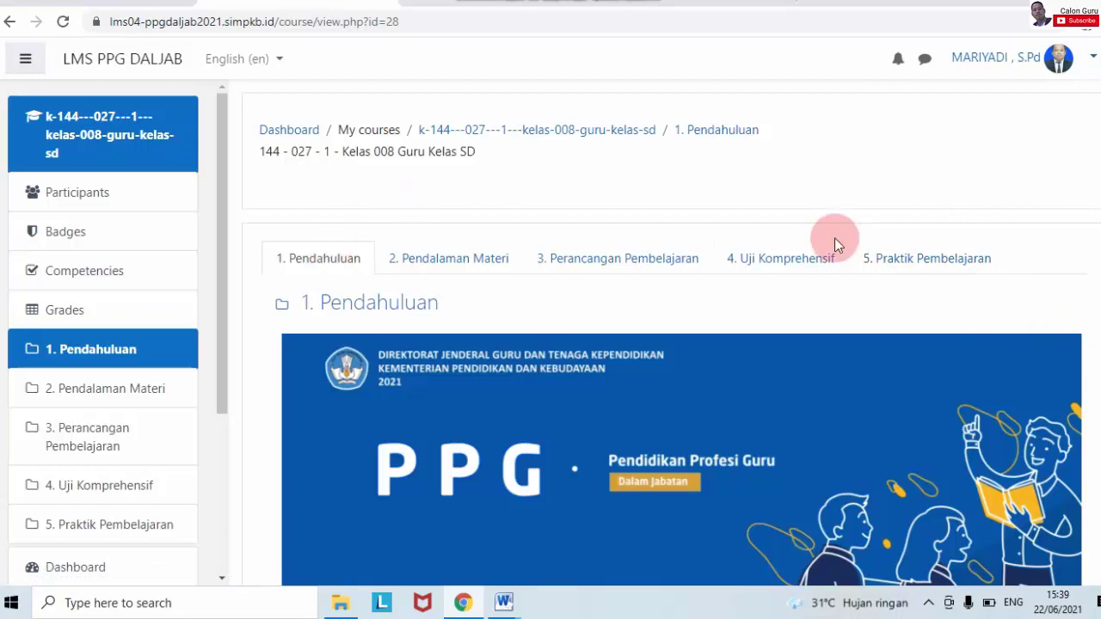
pyautogui.click(930, 263)
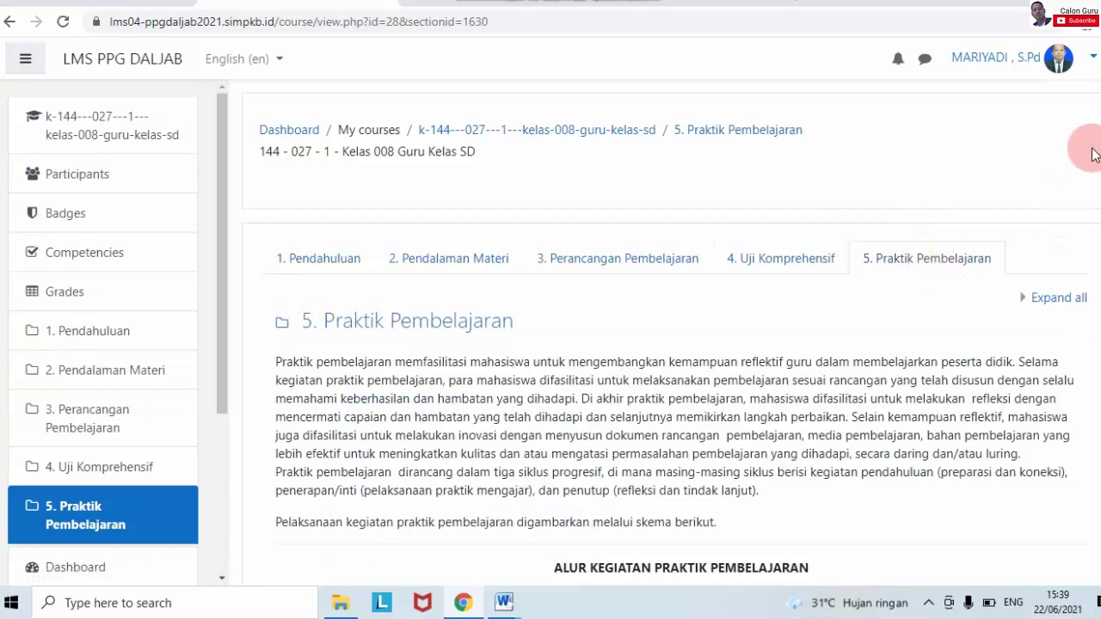
# Review the Praktik Pembelajaran activity flow diagram and the list of practice sections Ke-1 to Ke-3
pyautogui.moveTo(1100, 165); pyautogui.dragTo(1100, 380)
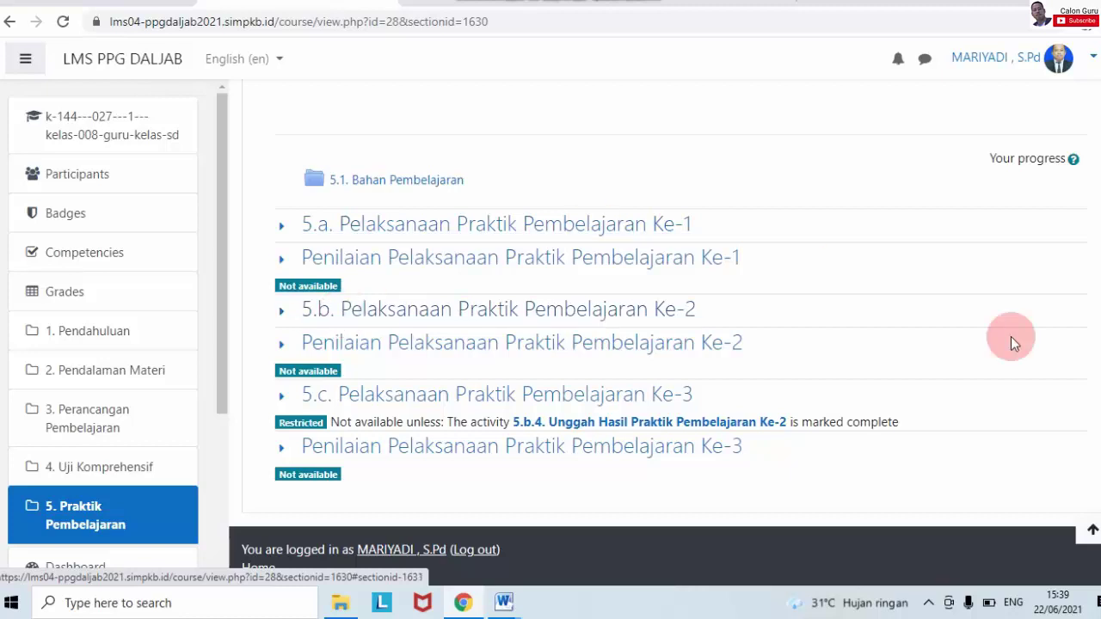
pyautogui.moveTo(1100, 369); pyautogui.dragTo(1100, 325)
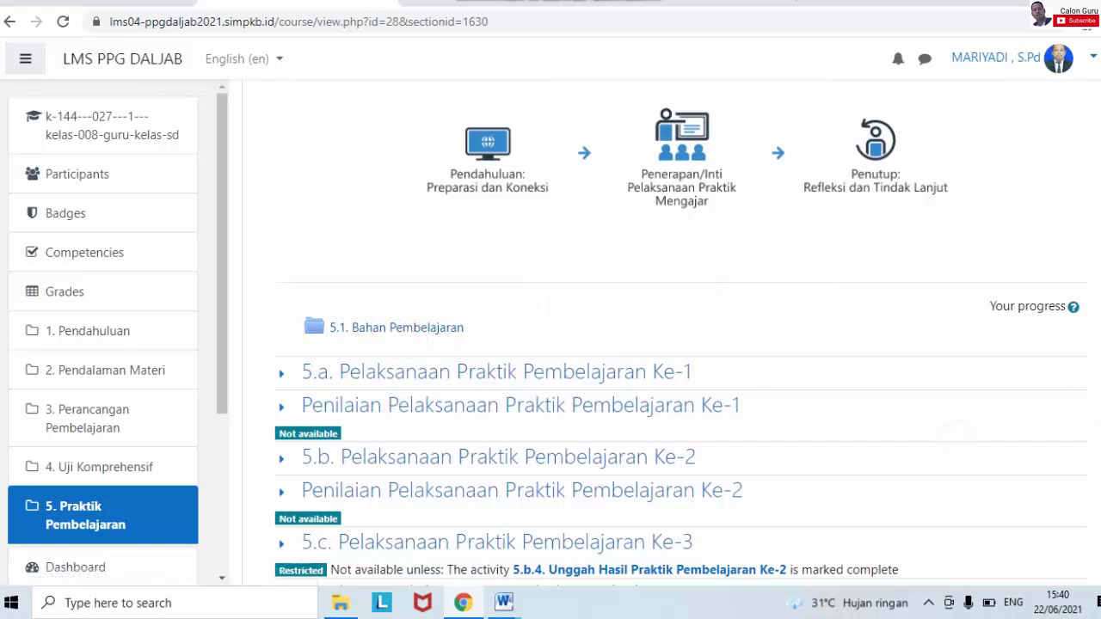
pyautogui.scroll(-2, 679, 344)
pyautogui.scroll(3, 679, 344)
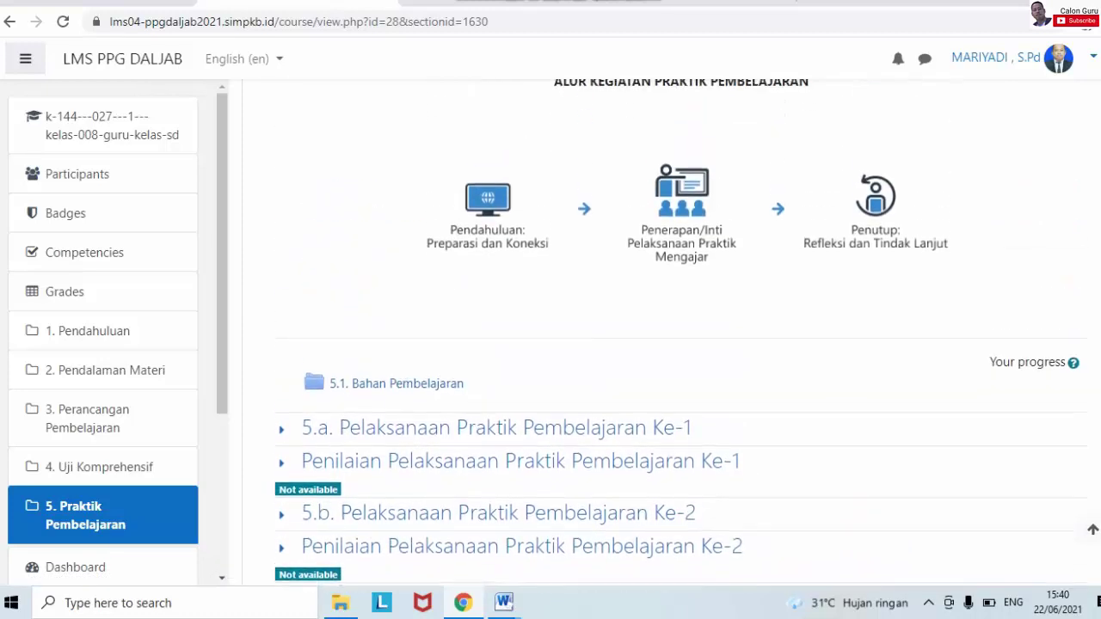
pyautogui.scroll(-2, 680, 343)
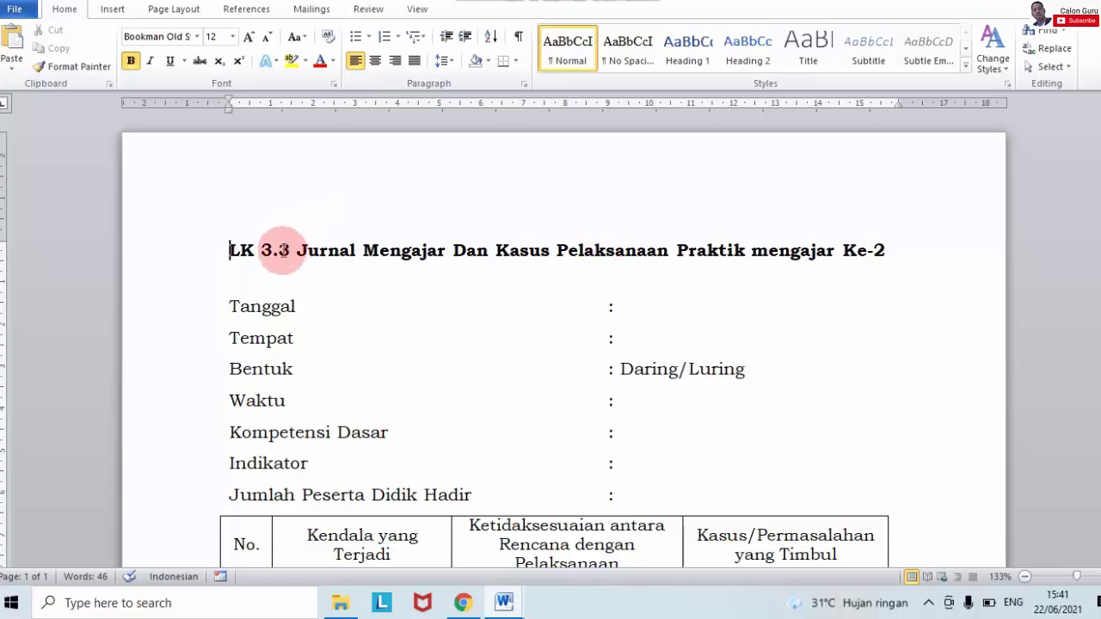
# Examine the title, header fields and blank table of the LK 3.3 Jurnal Mengajar template for practice Ke-2
pyautogui.moveTo(297, 250); pyautogui.dragTo(897, 245)
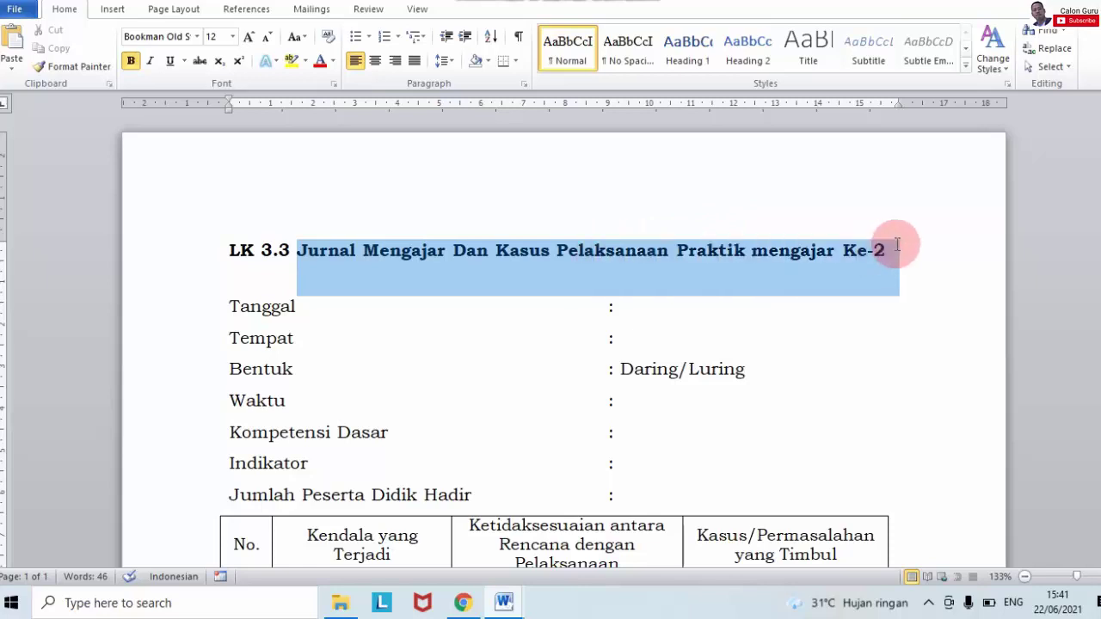
pyautogui.click(504, 603)
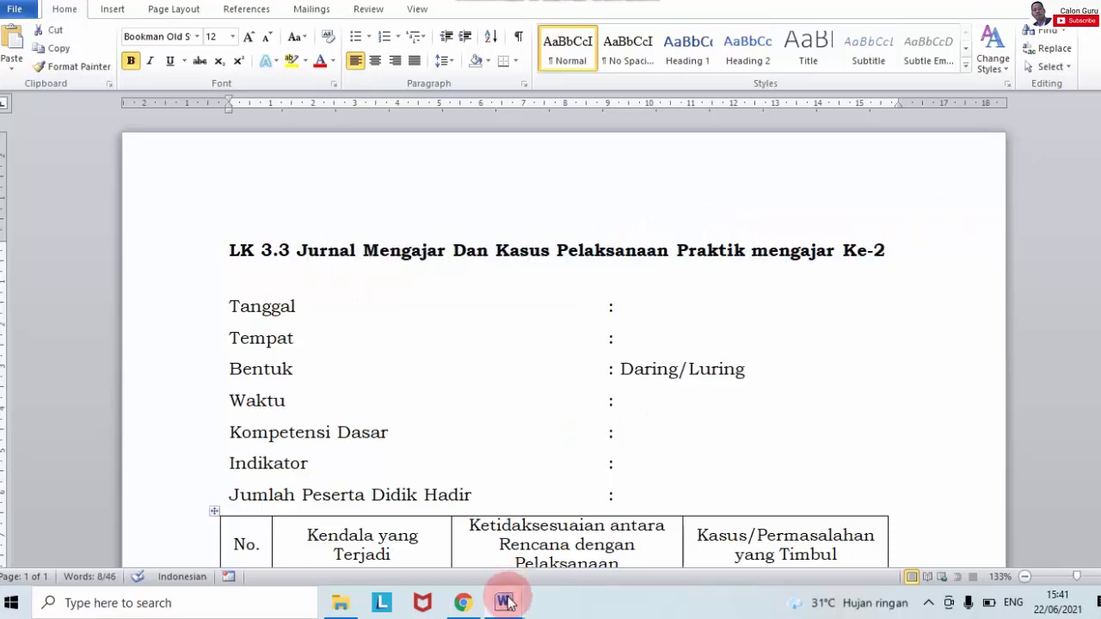
pyautogui.click(823, 550)
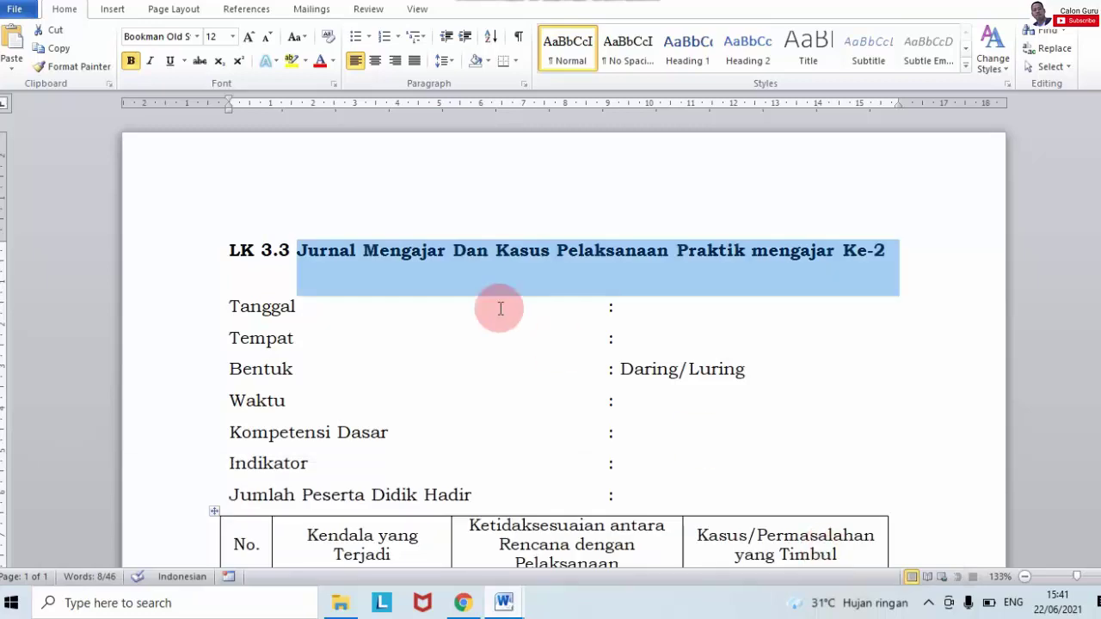
pyautogui.click(501, 307)
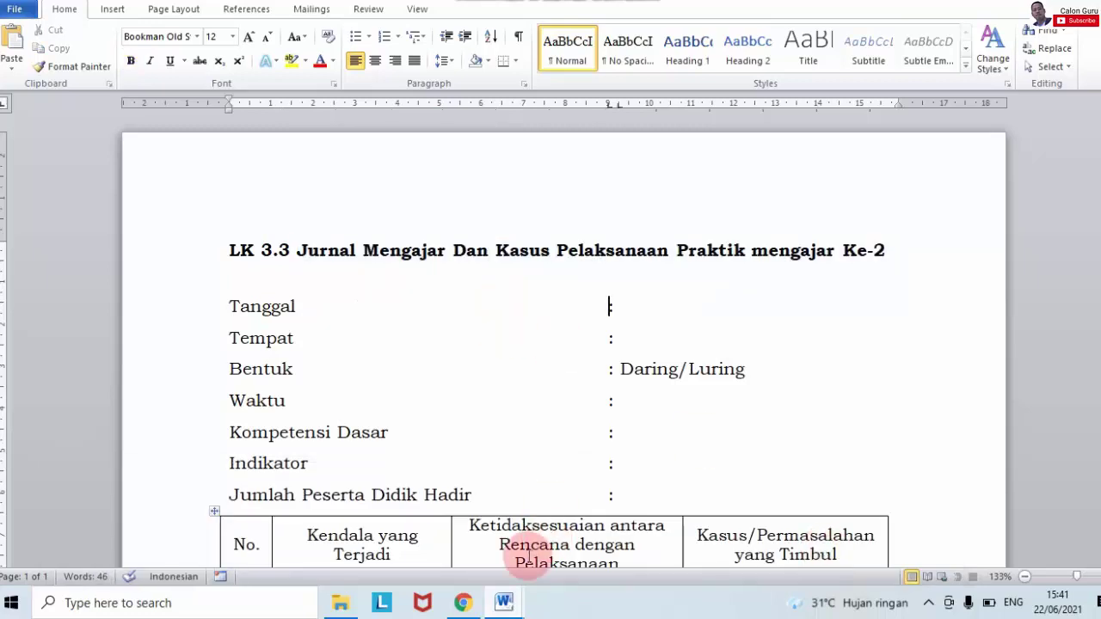
pyautogui.click(516, 595)
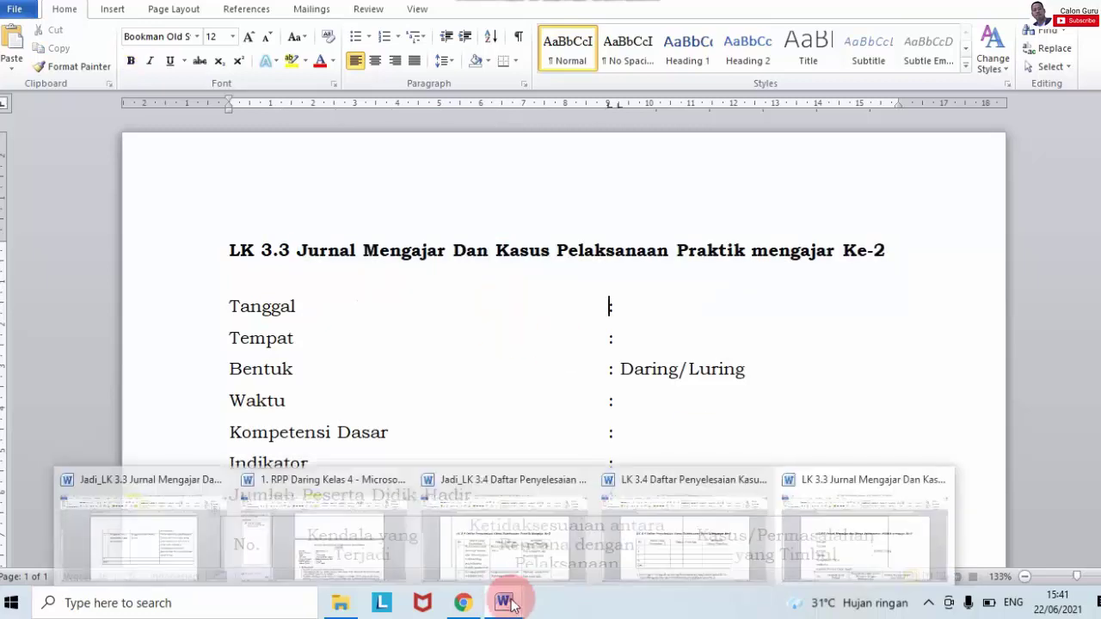
pyautogui.click(868, 524)
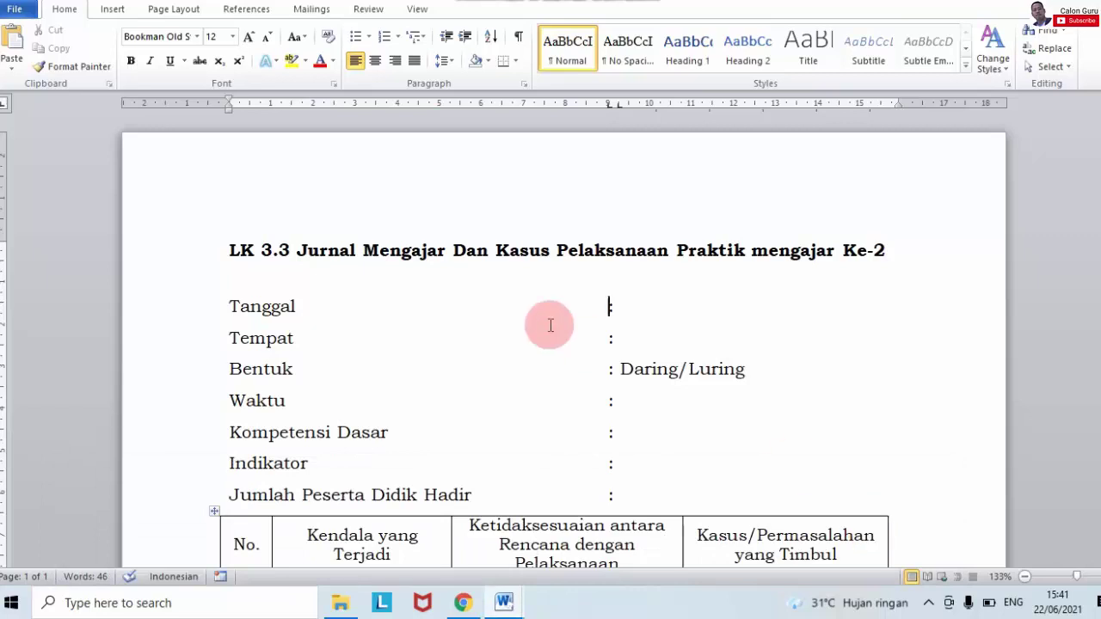
pyautogui.moveTo(301, 251); pyautogui.dragTo(858, 262)
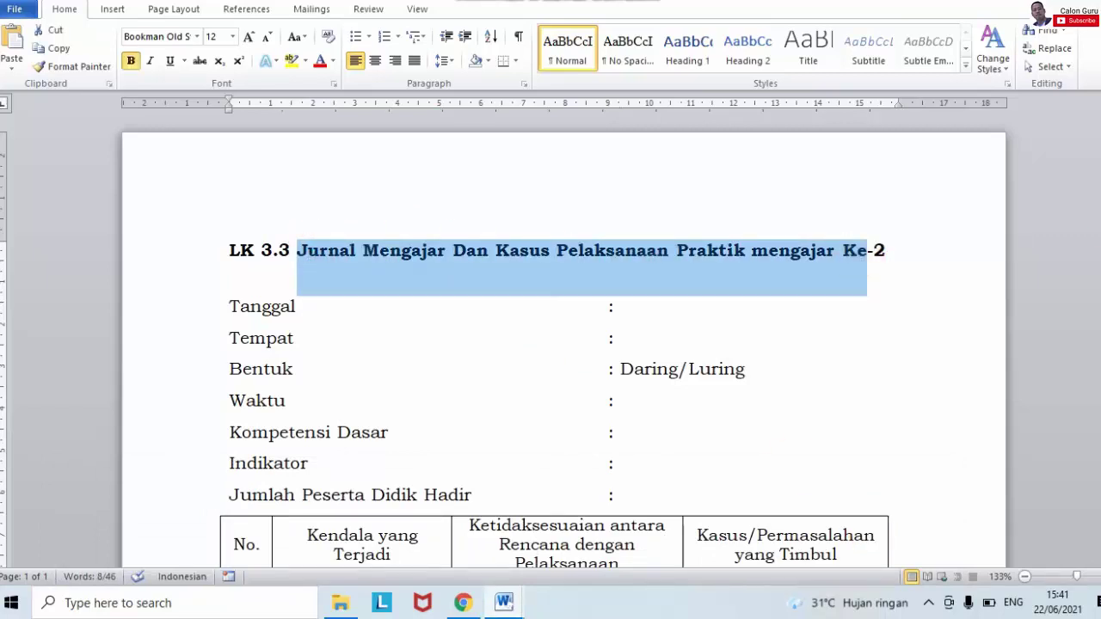
pyautogui.scroll(-4, 551, 344)
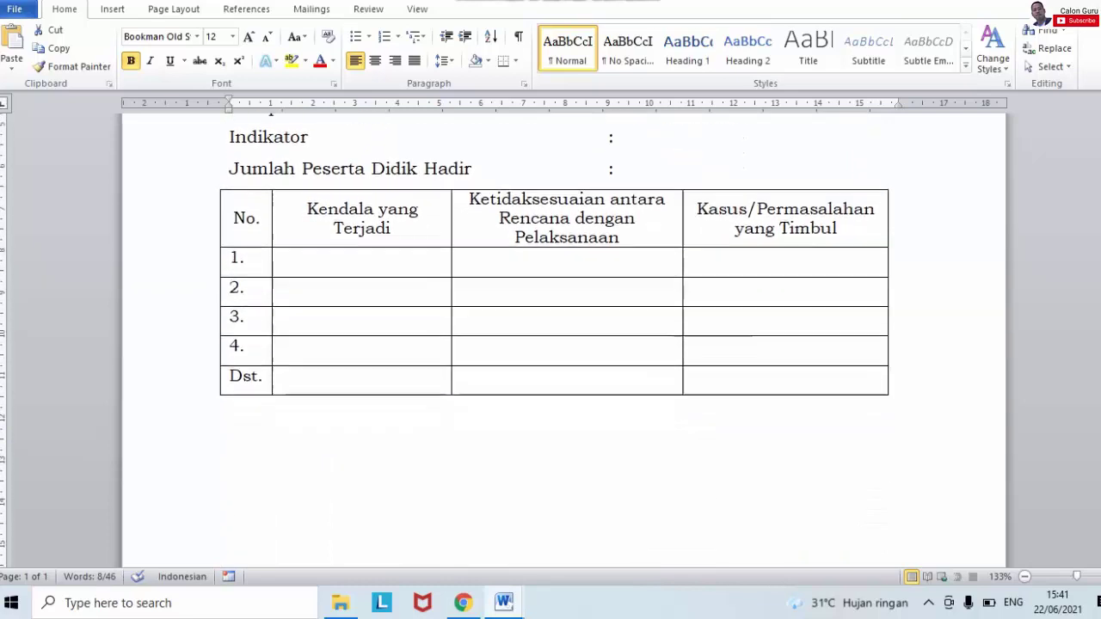
pyautogui.scroll(4, 551, 344)
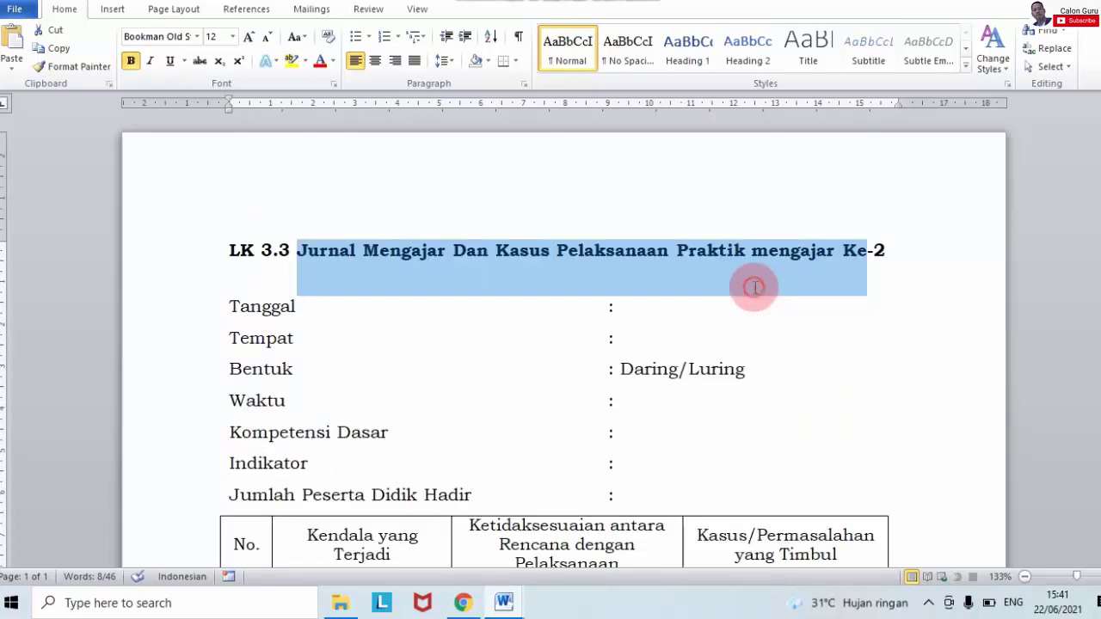
pyautogui.click(754, 289)
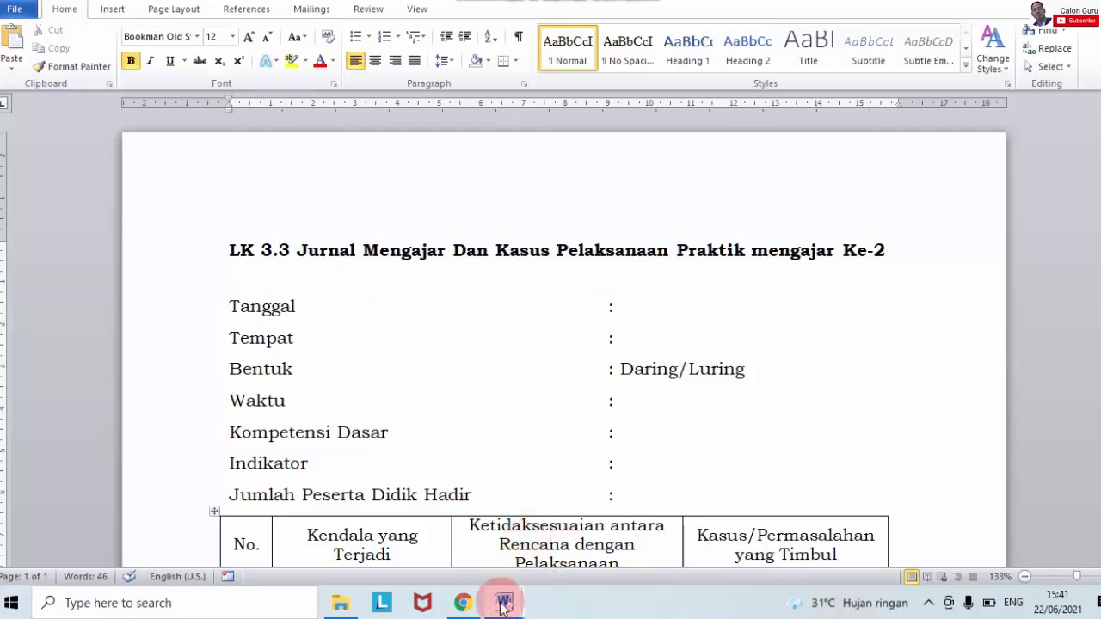
# Return to the LK 3.3 journal template, enlarge it to 140%, and read its title and the Tanggal and Tempat fields
pyautogui.moveTo(504, 604)
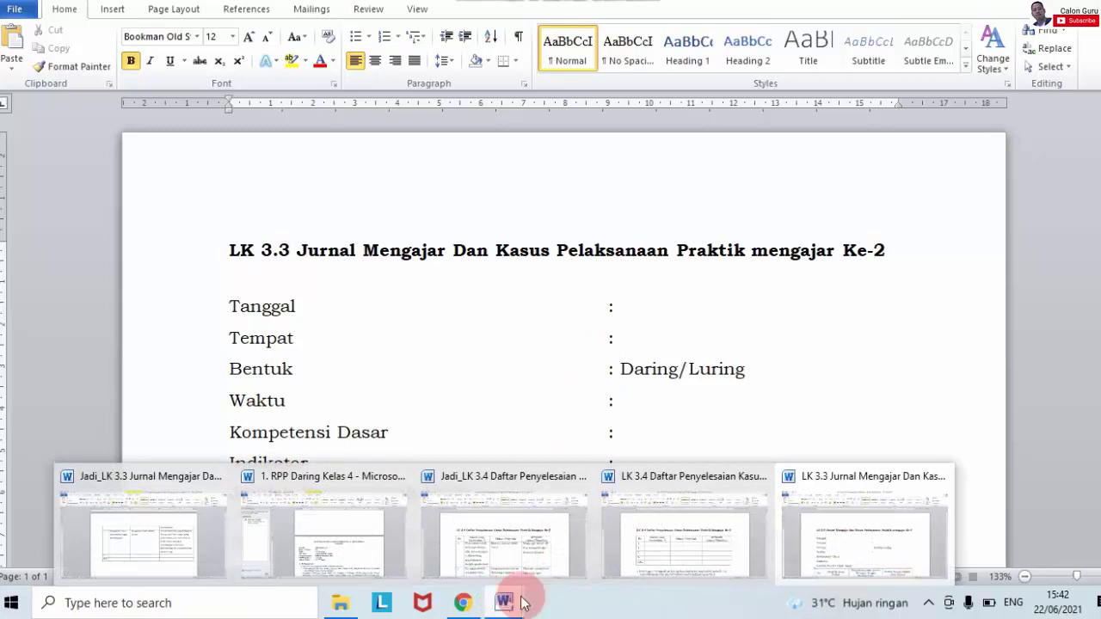
pyautogui.moveTo(702, 565)
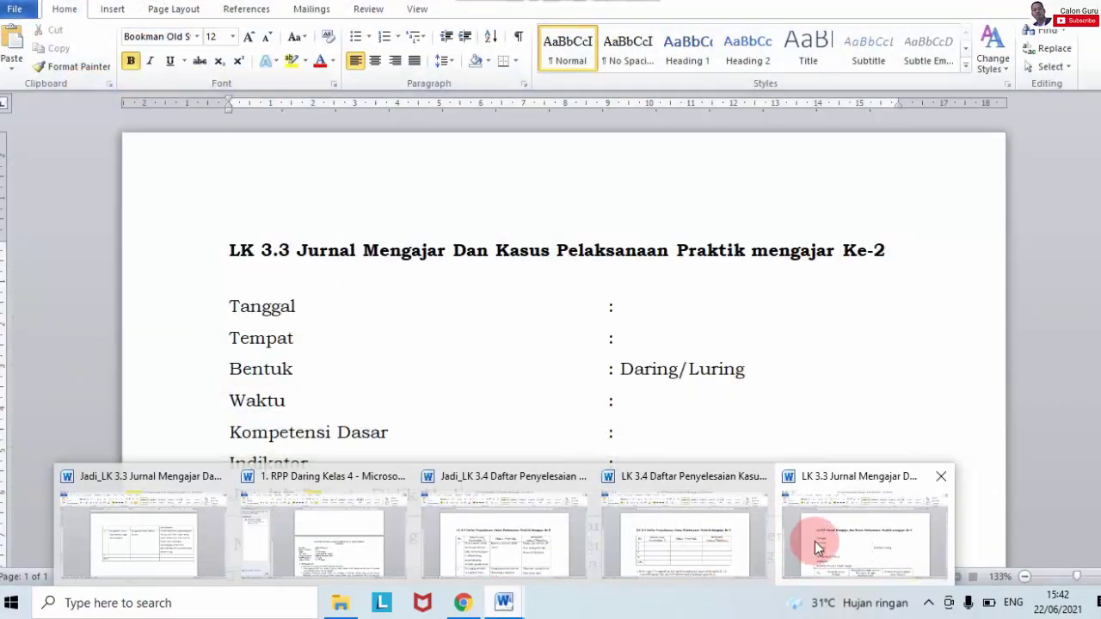
pyautogui.click(812, 542)
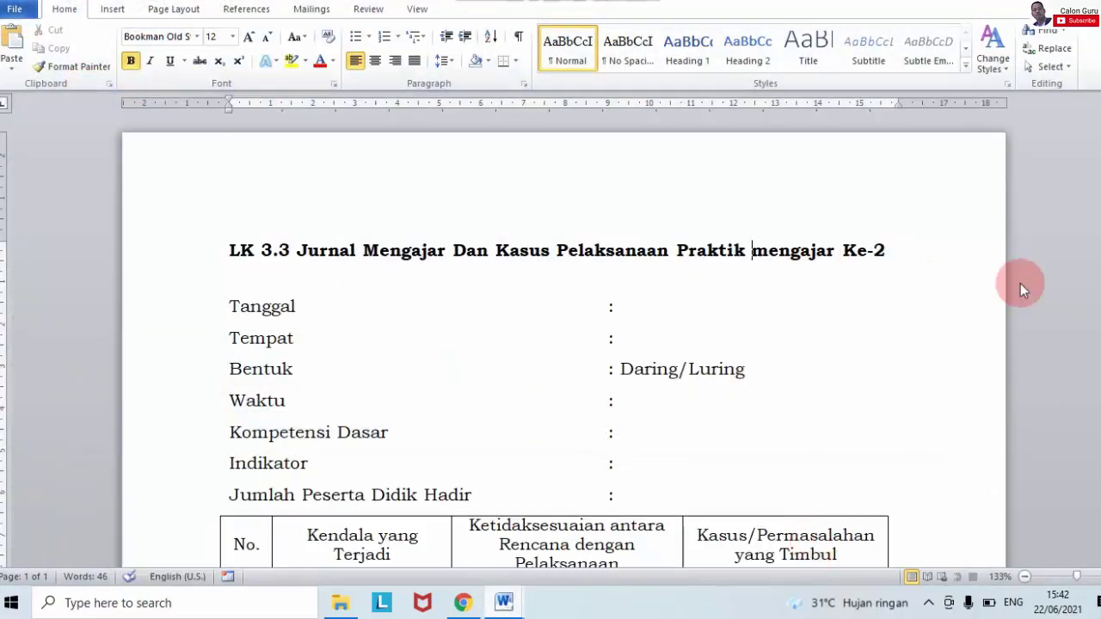
pyautogui.scroll(-2, 563, 344)
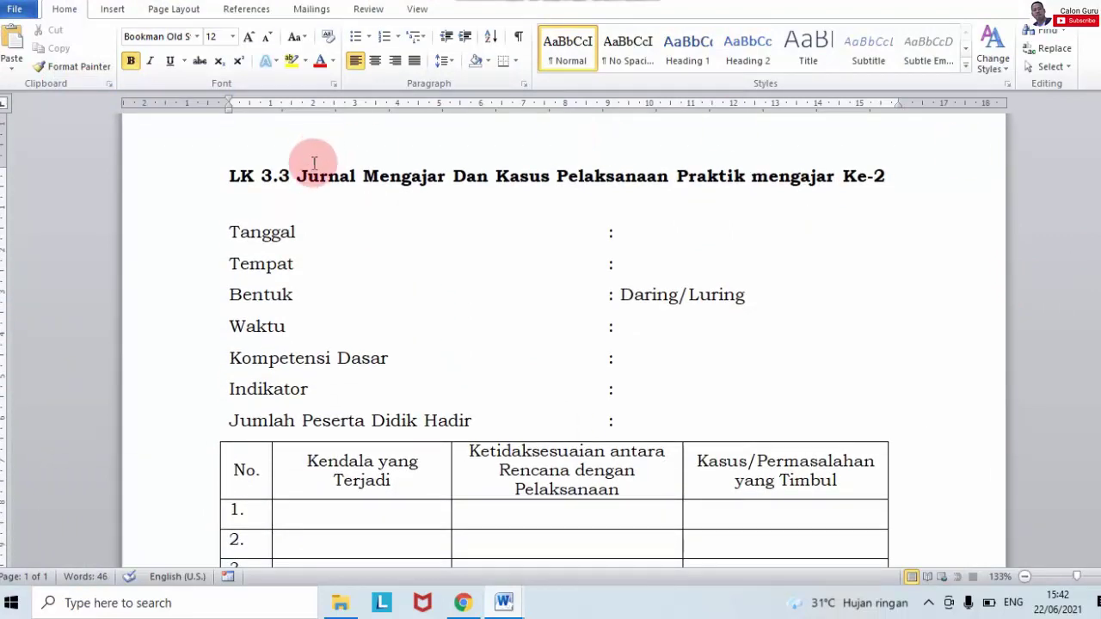
pyautogui.moveTo(294, 176); pyautogui.dragTo(887, 157)
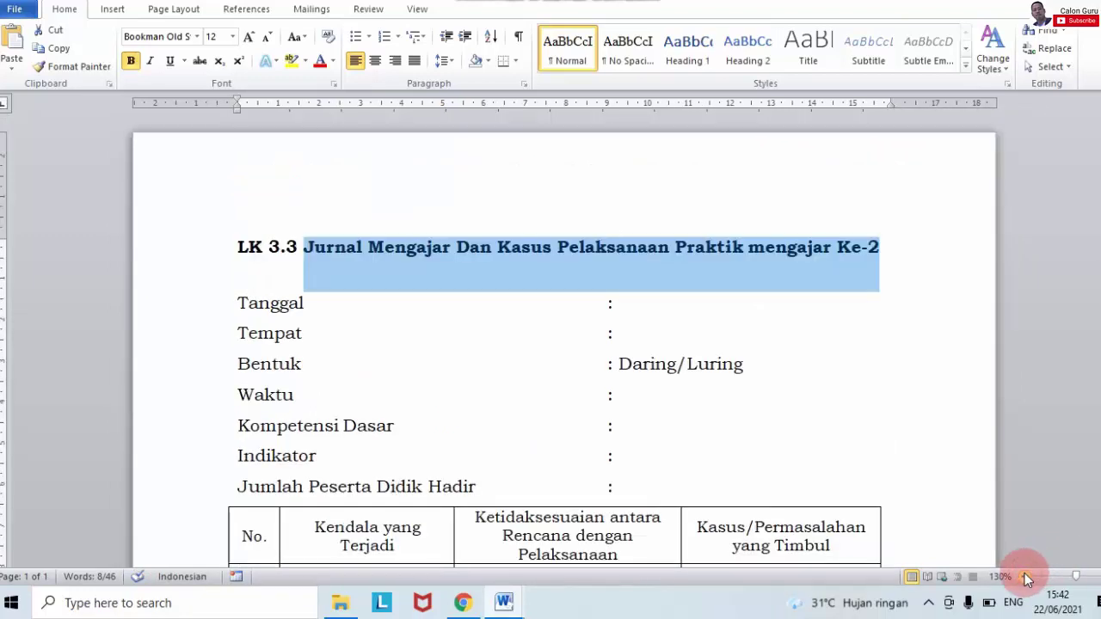
pyautogui.click(1097, 576)
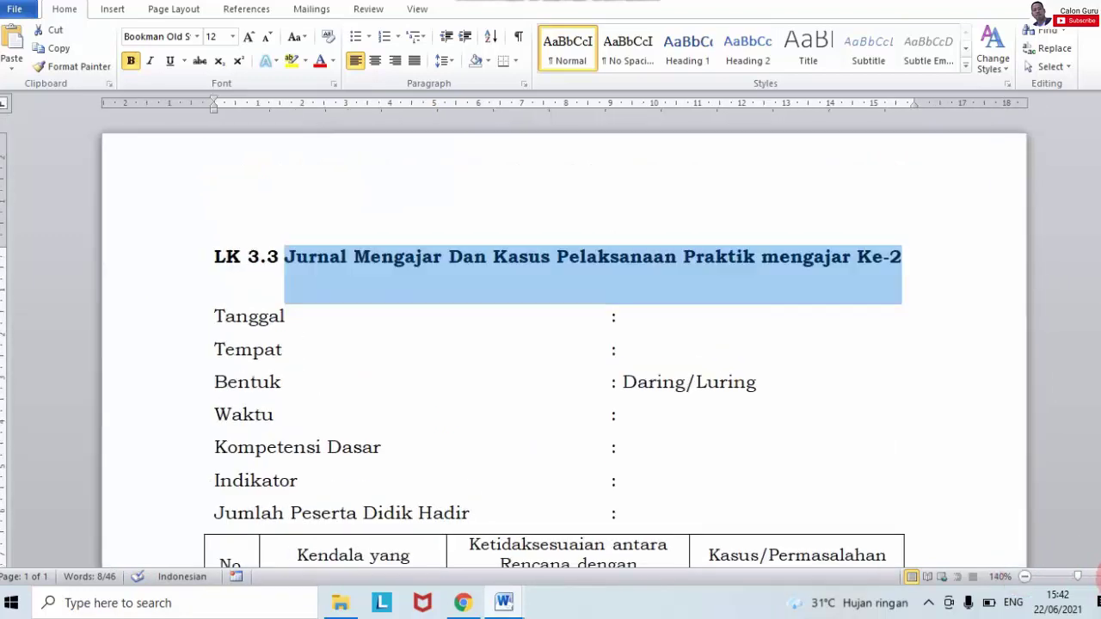
pyautogui.click(737, 356)
pyautogui.click(283, 314)
pyautogui.click(565, 328)
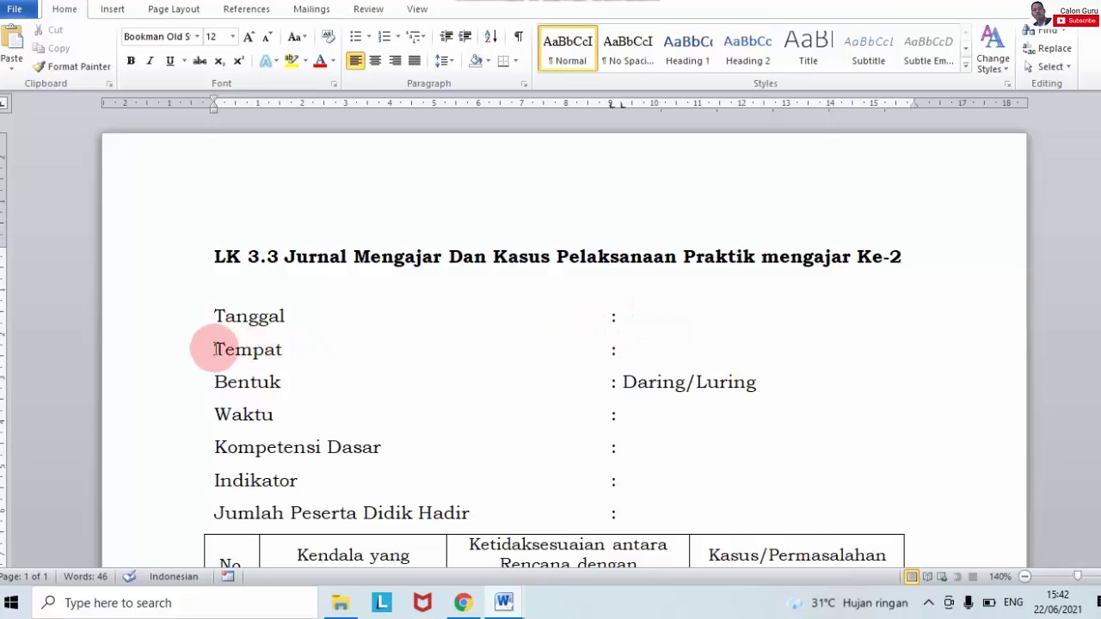
pyautogui.moveTo(213, 349); pyautogui.dragTo(628, 356)
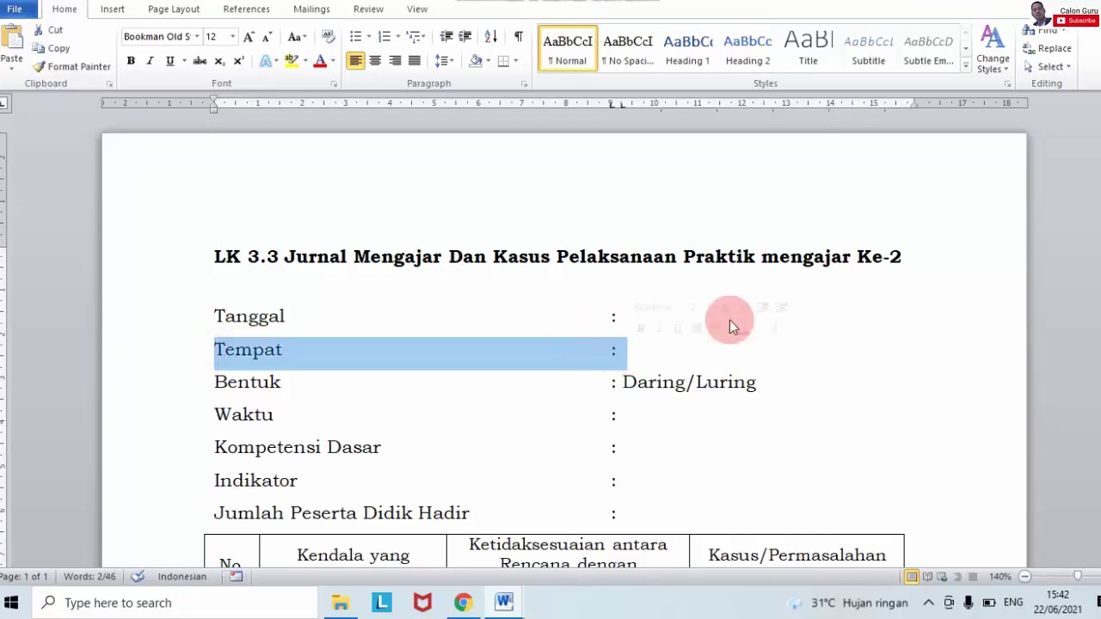
pyautogui.scroll(-5, 550, 344)
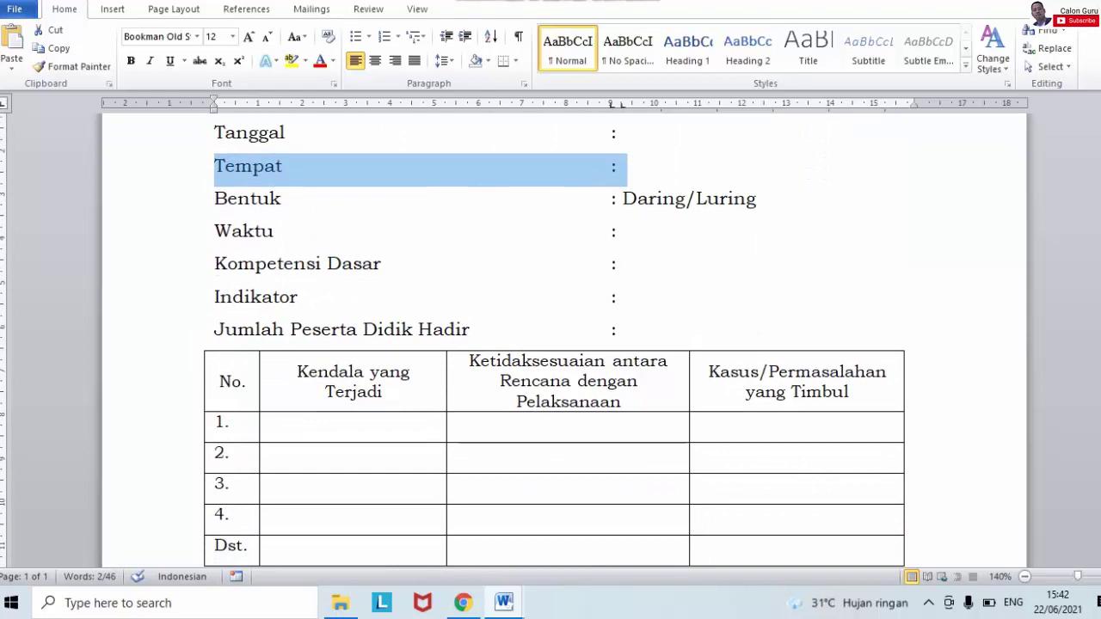
# Keep only Daring in the Bentuk field by deleting "/Luring", and place the text cursor in the Waktu field
pyautogui.click(283, 200)
pyautogui.moveTo(216, 198); pyautogui.dragTo(764, 196)
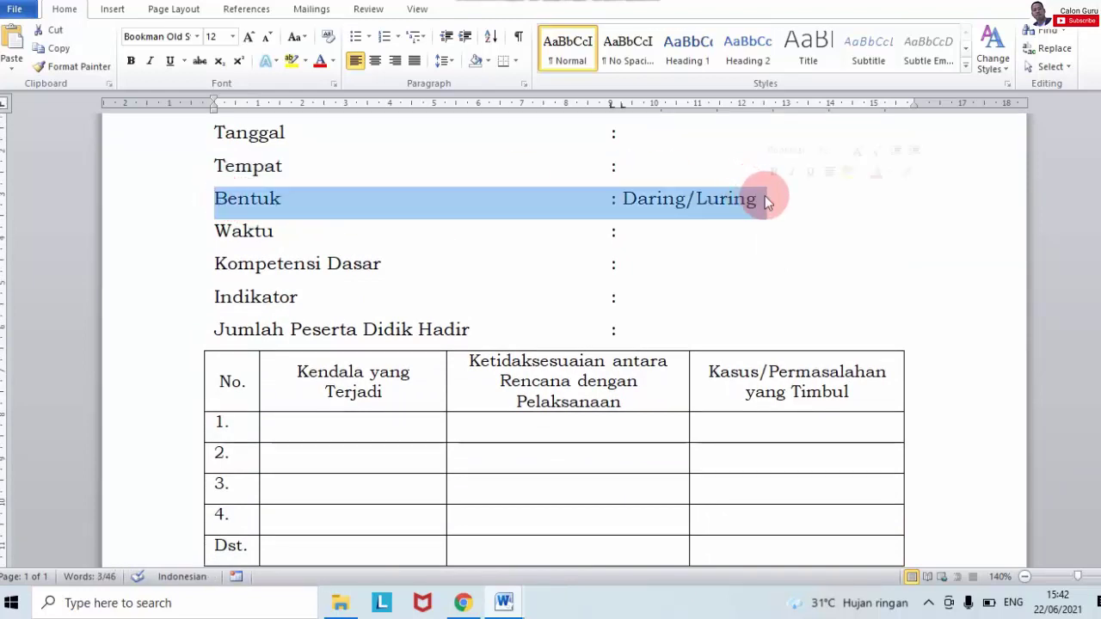
pyautogui.click(764, 198)
pyautogui.moveTo(624, 198); pyautogui.dragTo(683, 216)
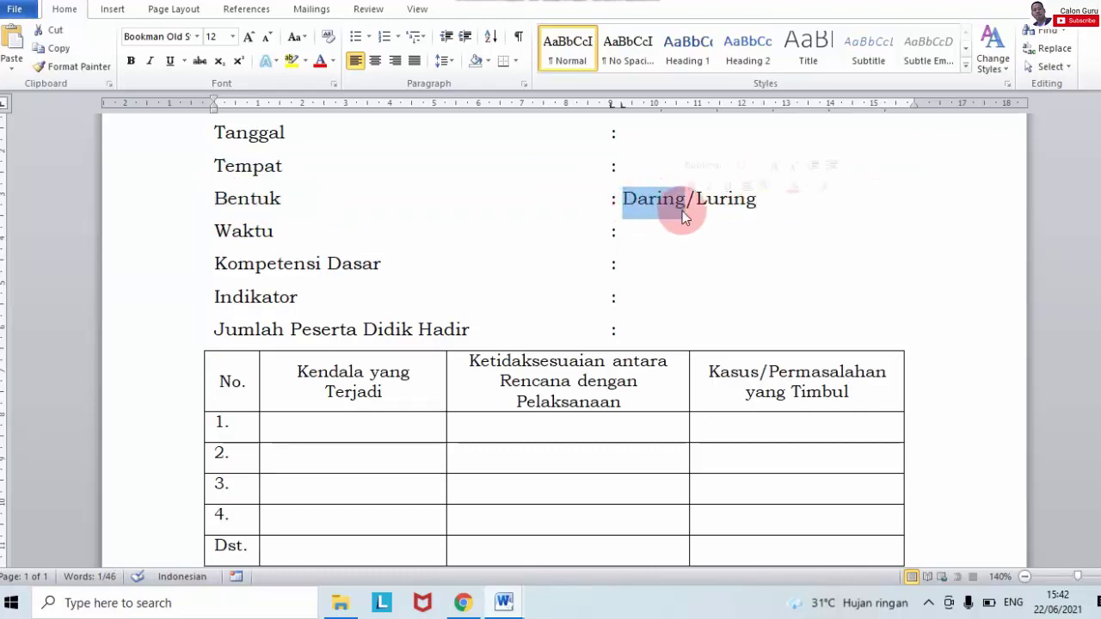
pyautogui.click(760, 210)
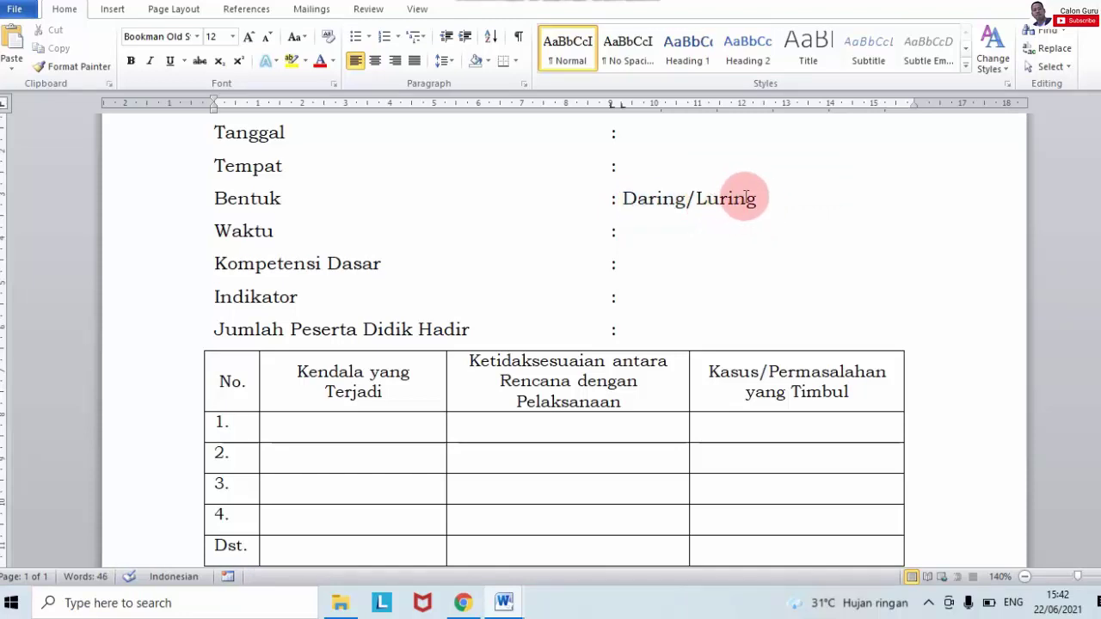
pyautogui.moveTo(771, 198); pyautogui.dragTo(689, 212)
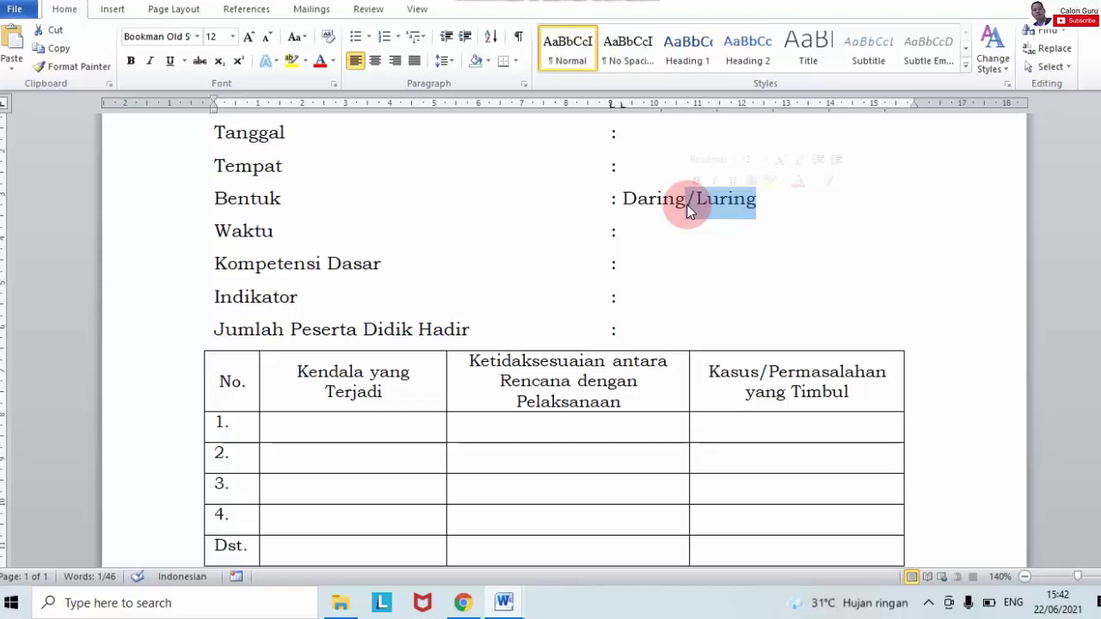
pyautogui.press('Delete')
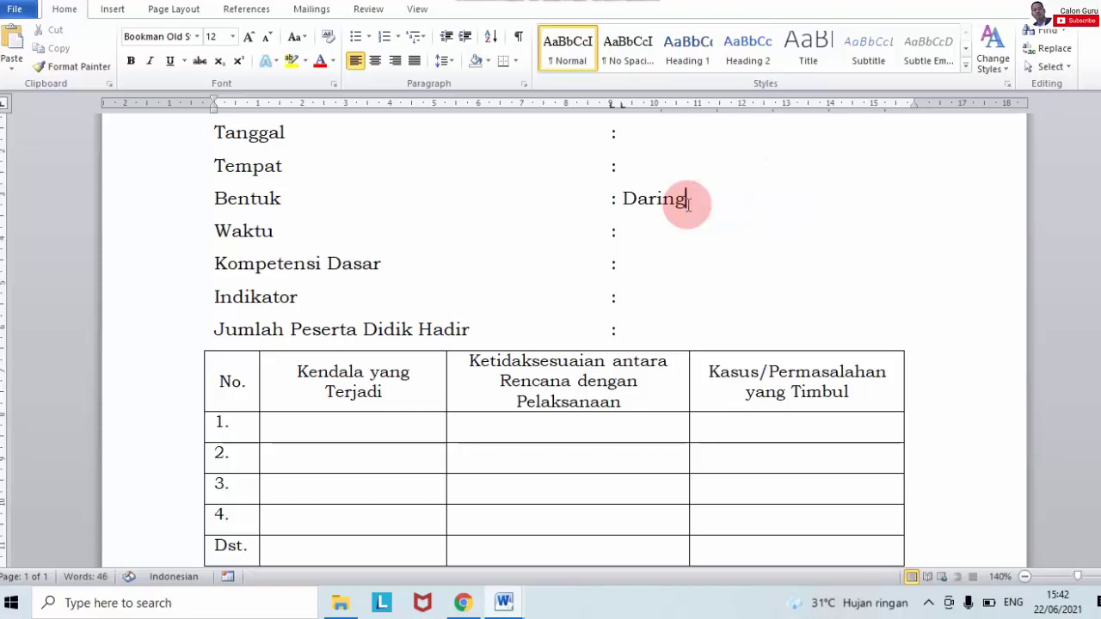
pyautogui.click(664, 232)
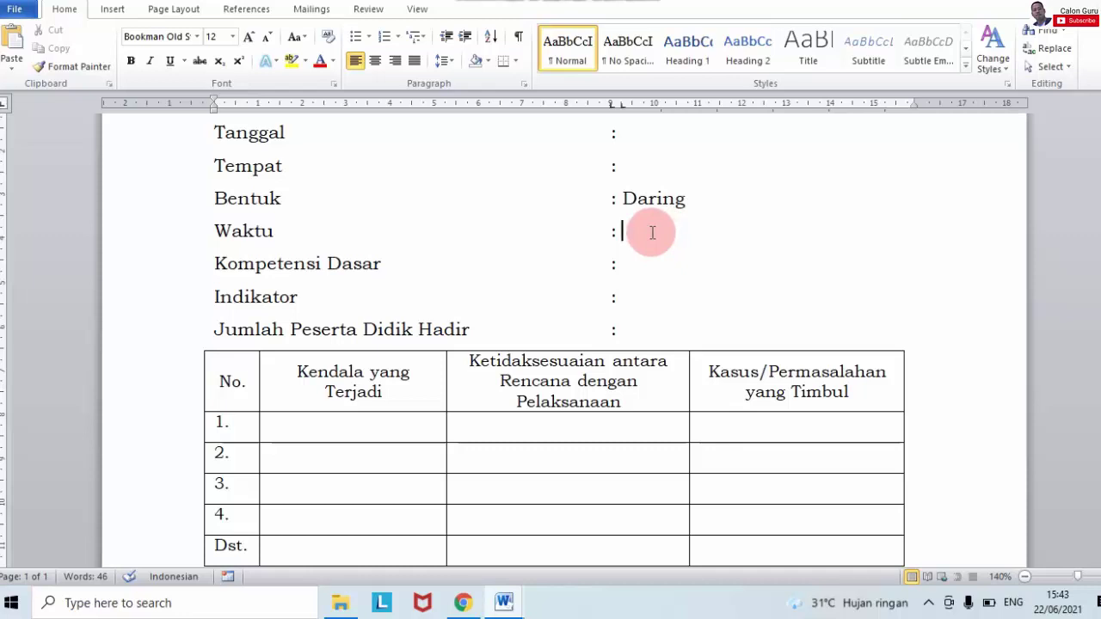
# Review the Kompetensi Dasar, Indikator and Jumlah Peserta Didik Hadir fields of the blank LK 3.3 template
pyautogui.doubleClick(215, 263)
pyautogui.moveTo(402, 256); pyautogui.dragTo(418, 293)
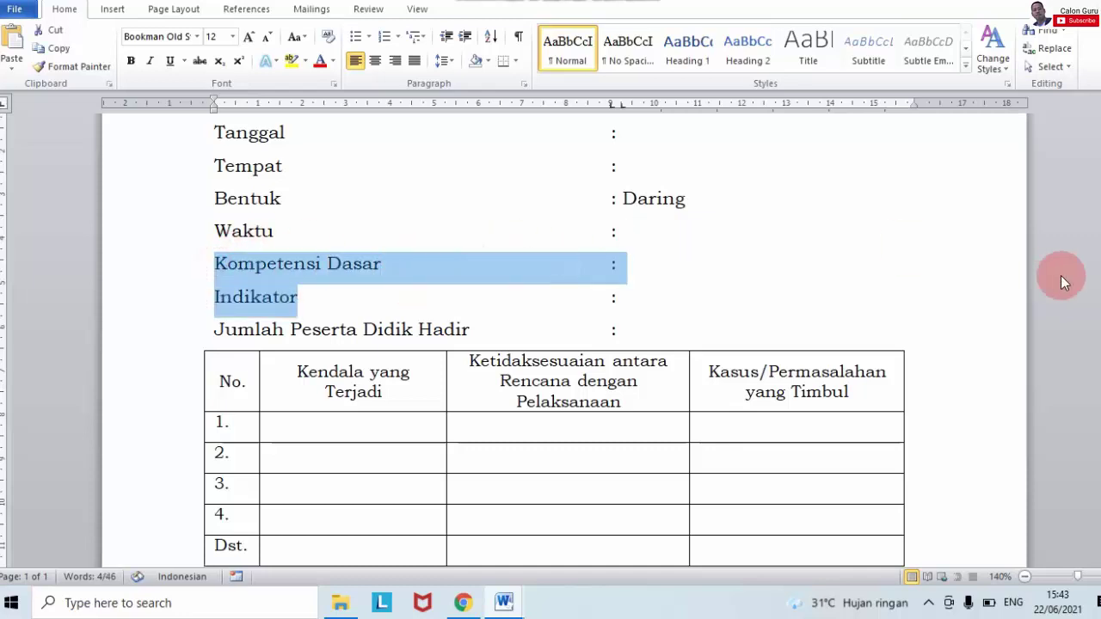
pyautogui.scroll(-4, 775, 171)
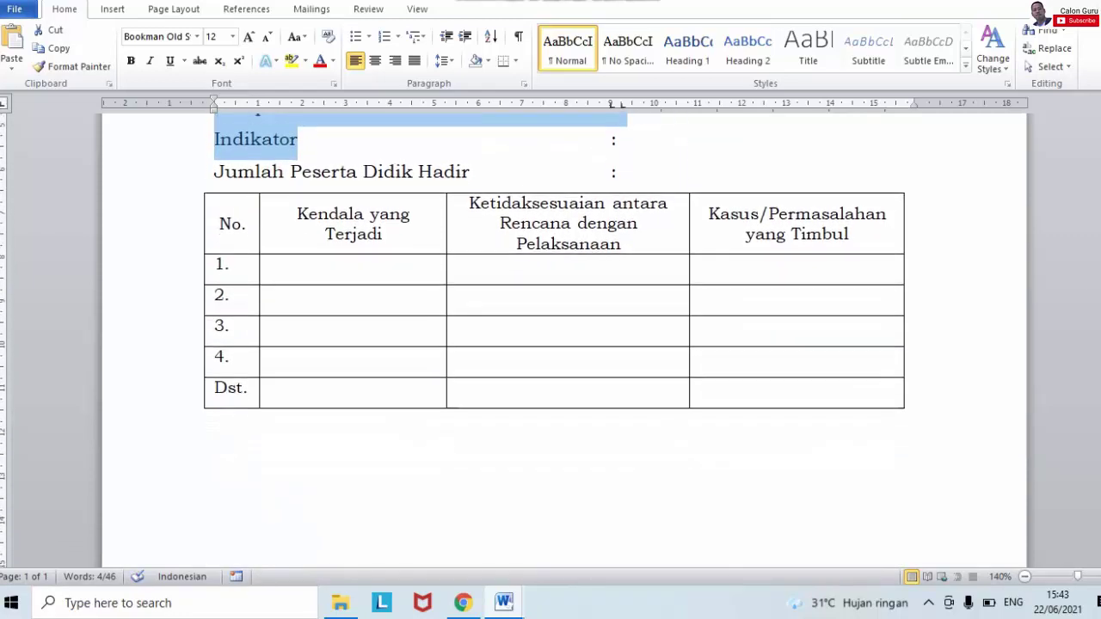
pyautogui.click(646, 164)
# Examine the Kendala, Ketidaksesuaian and Kasus/Permasalahan column headings of the journal table, and look over the whole template again
pyautogui.moveTo(295, 206); pyautogui.dragTo(396, 230)
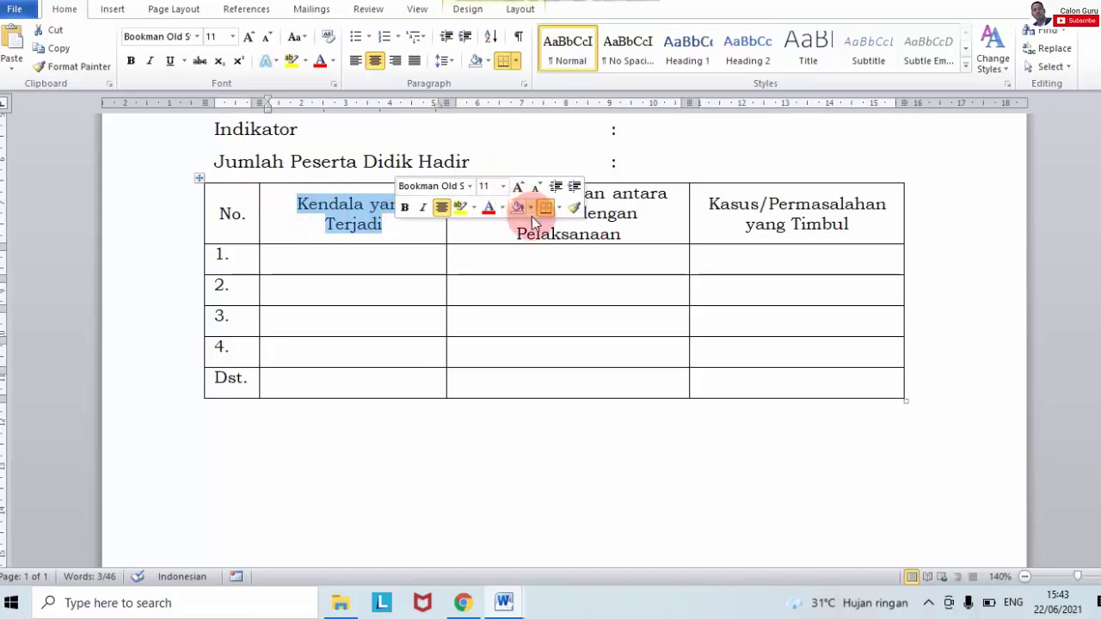
pyautogui.click(530, 208)
pyautogui.click(676, 203)
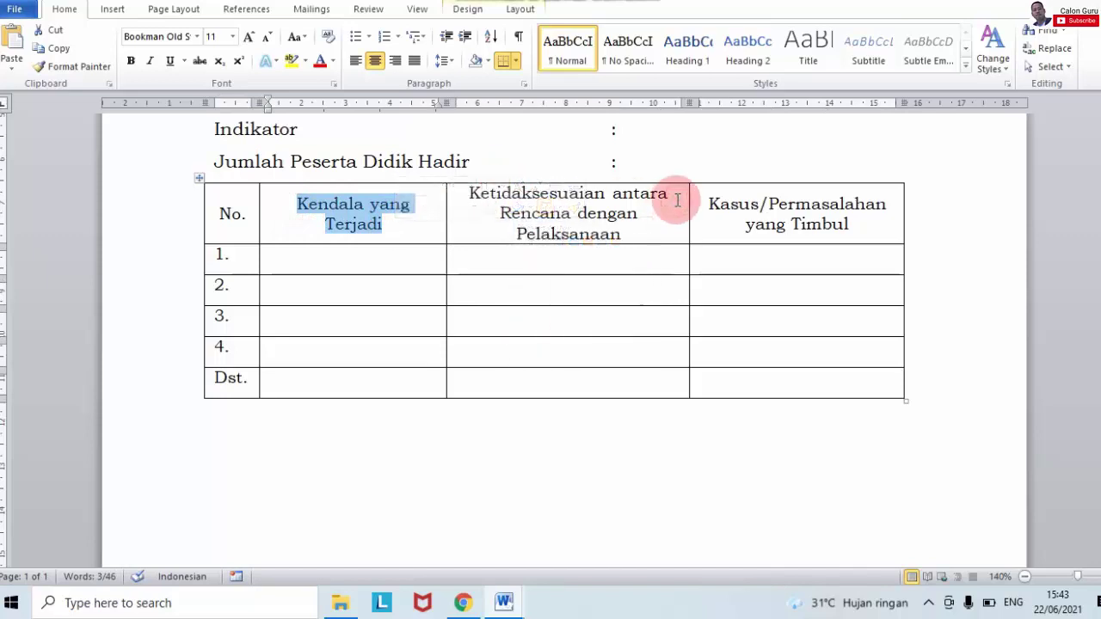
pyautogui.moveTo(449, 193); pyautogui.dragTo(570, 216)
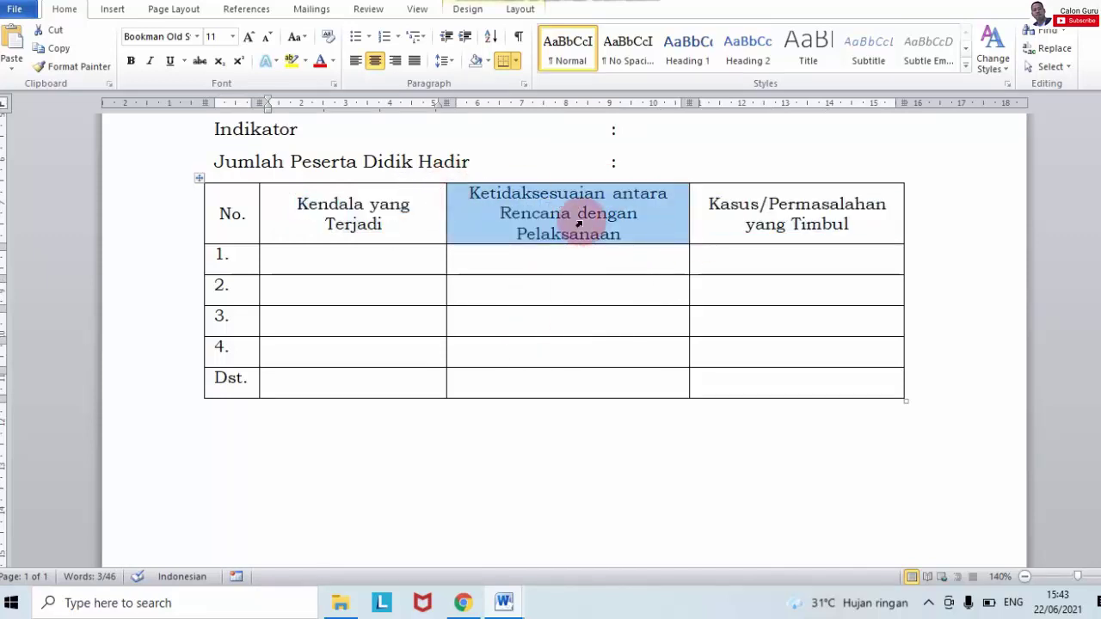
pyautogui.click(740, 221)
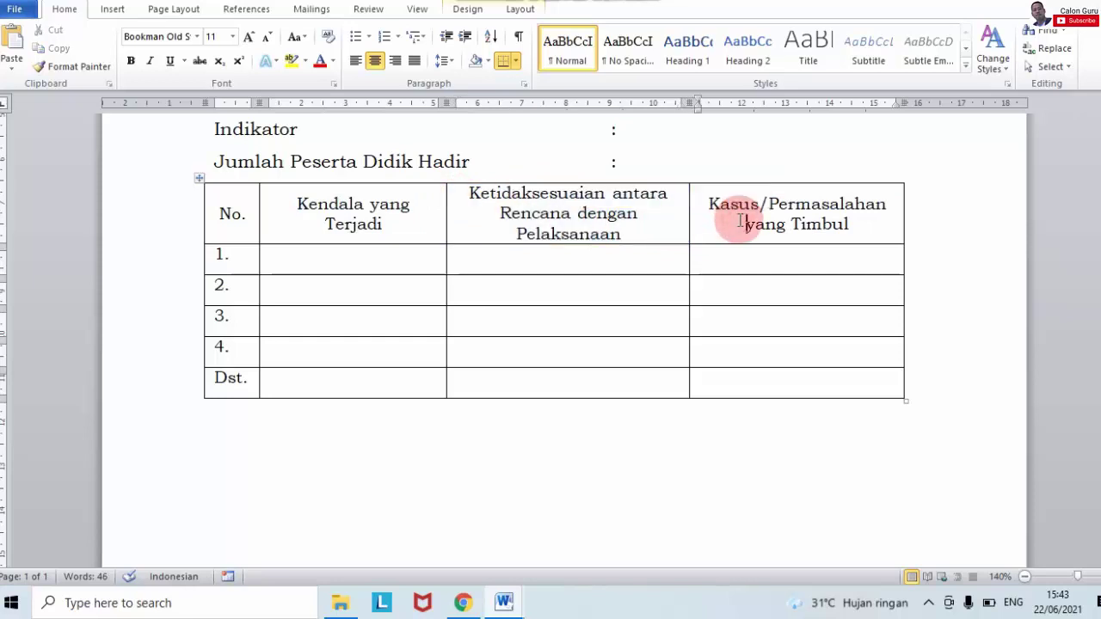
pyautogui.scroll(5, 1092, 267)
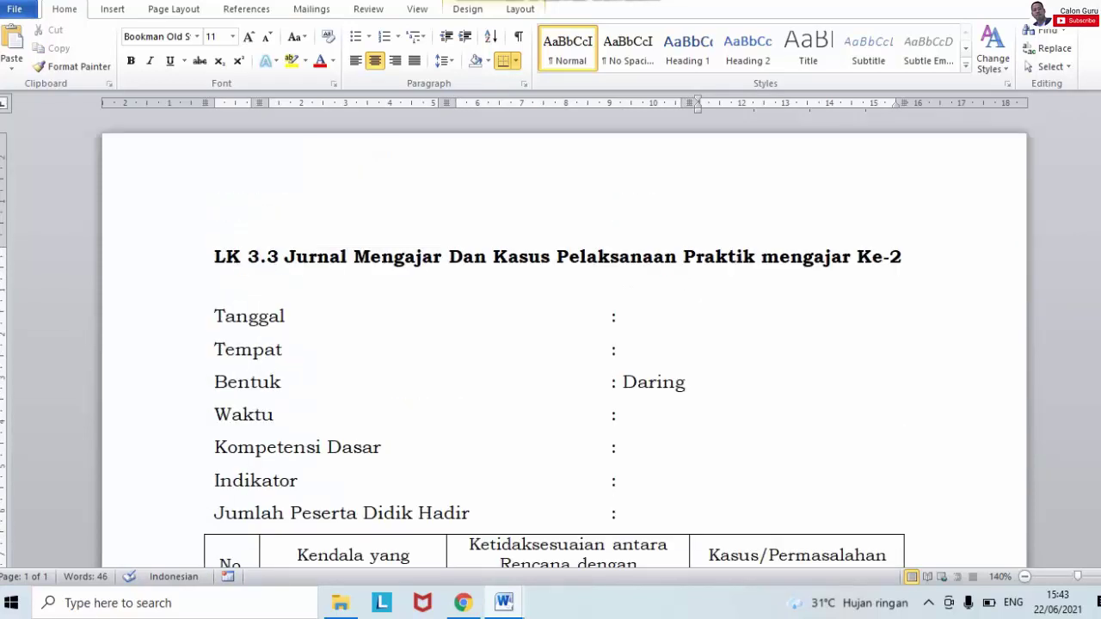
pyautogui.scroll(-5, 567, 344)
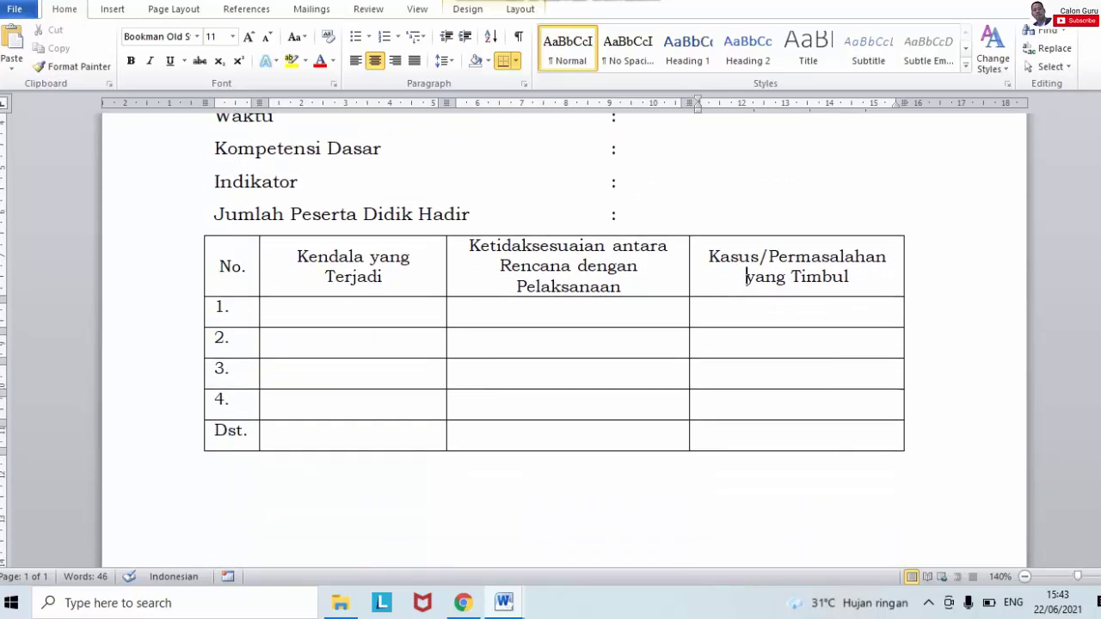
pyautogui.scroll(-5, 567, 344)
pyautogui.scroll(5, 567, 344)
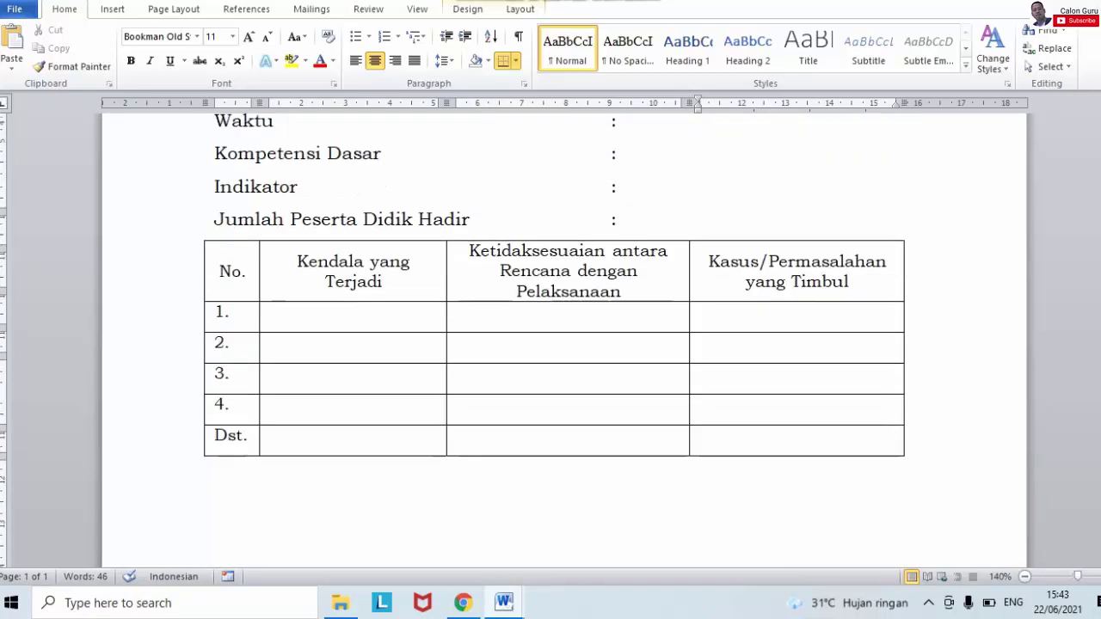
pyautogui.scroll(4, 567, 344)
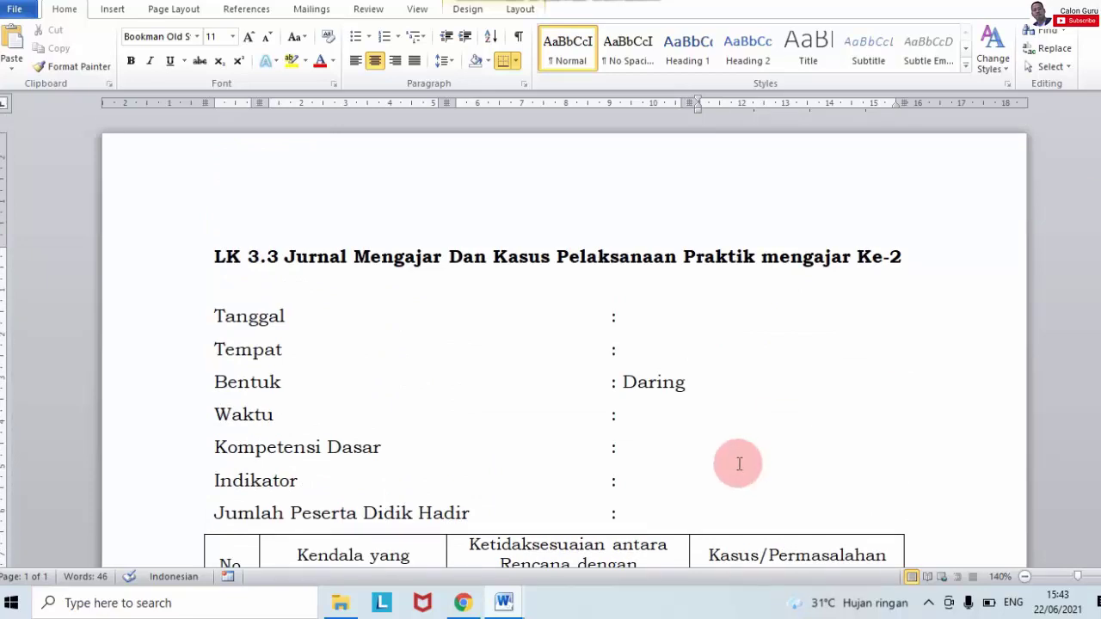
# Switch to the blank LK 3.4 Daftar Penyelesaian Kasus document and read its title for Praktik Mengajar Ke-2
pyautogui.moveTo(495, 616)
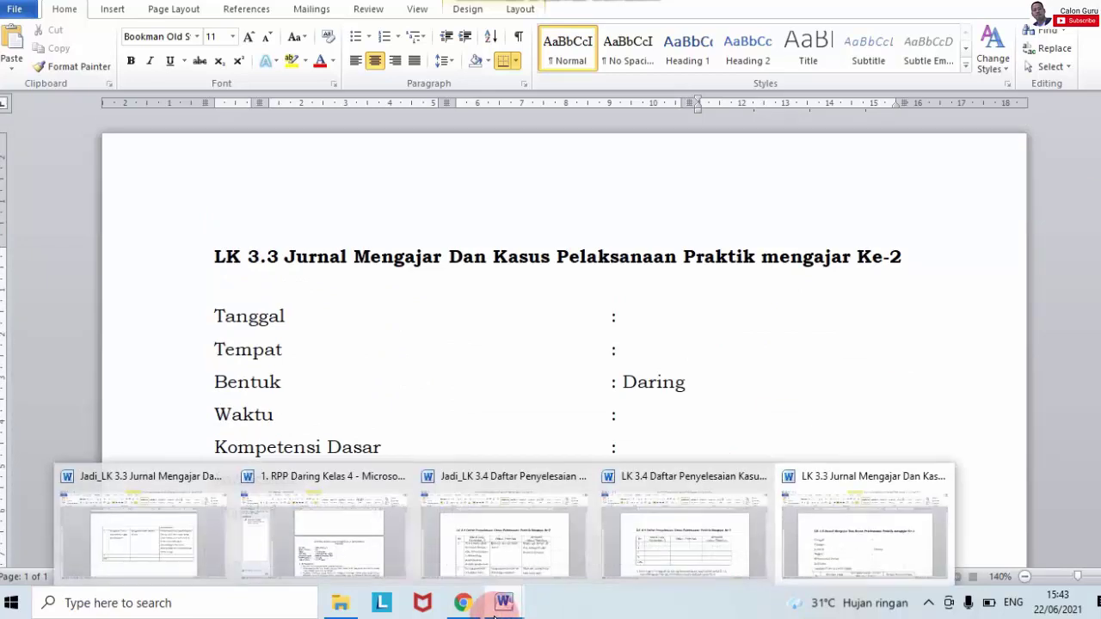
pyautogui.click(687, 545)
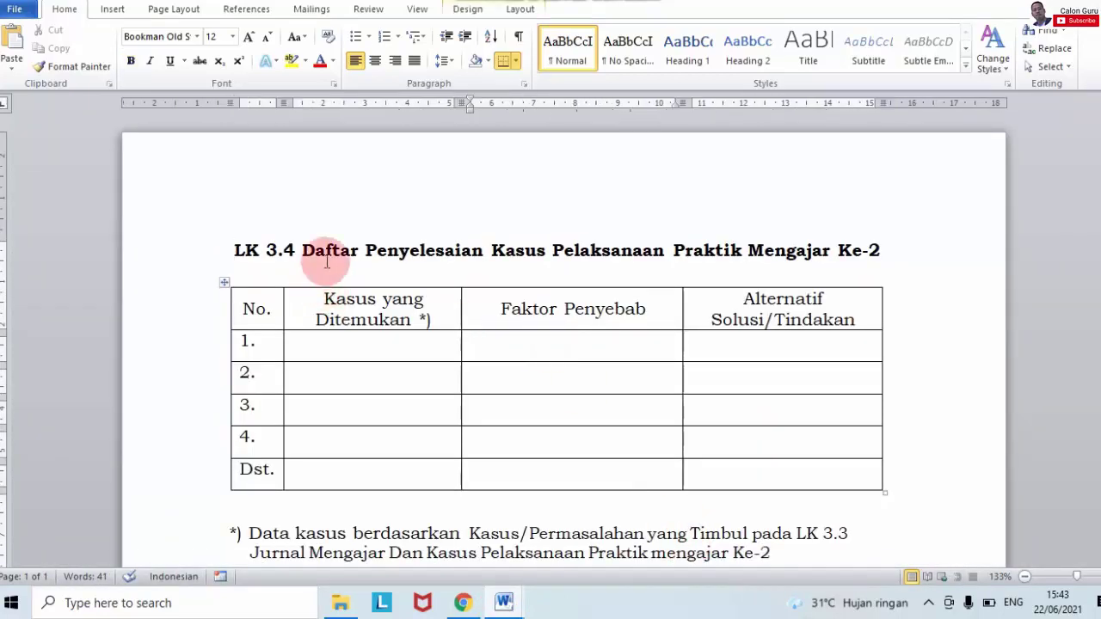
pyautogui.moveTo(301, 248); pyautogui.dragTo(861, 257)
pyautogui.click(493, 252)
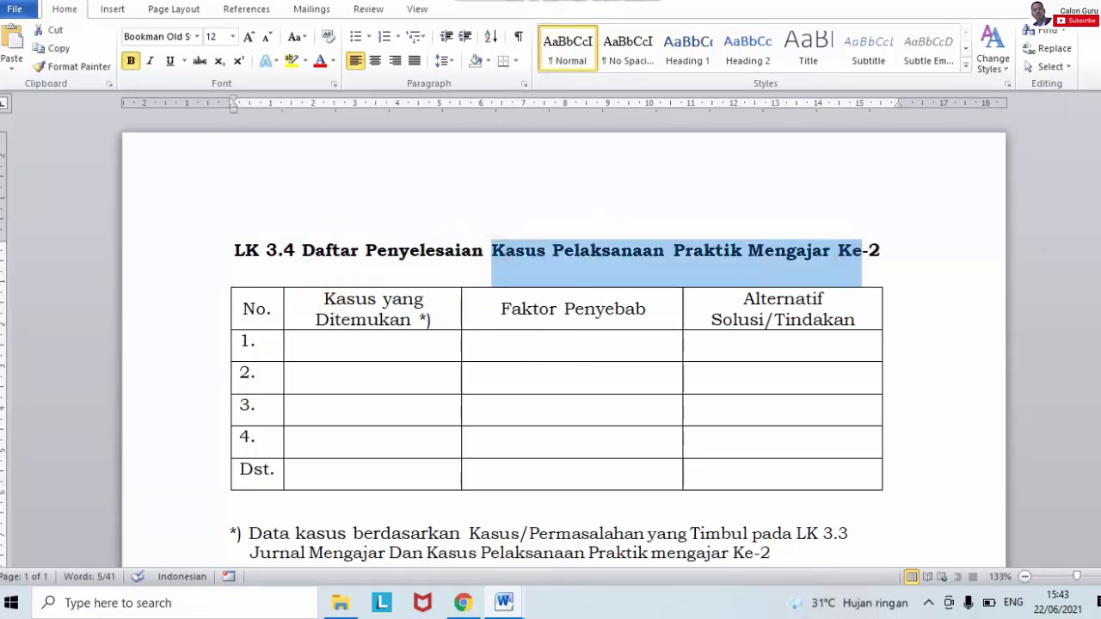
# Examine the blank Kasus yang Ditemukan, Faktor Penyebab and Alternatif Solusi/Tindakan columns of the LK 3.4 table
pyautogui.scroll(-3, 332, 209)
pyautogui.click(300, 200)
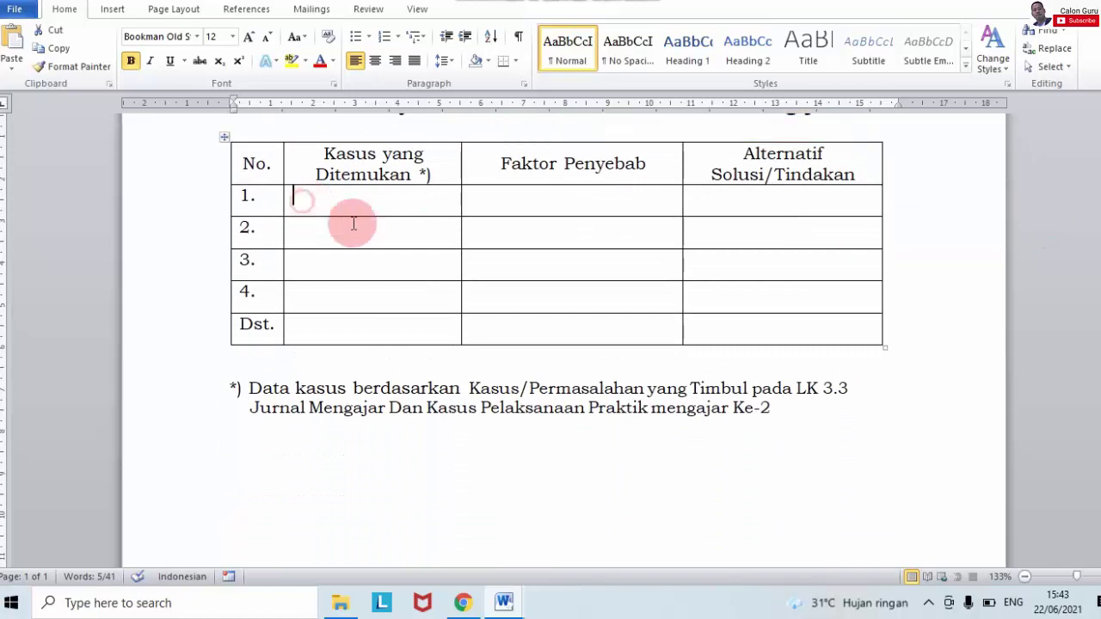
pyautogui.moveTo(352, 223); pyautogui.dragTo(390, 342)
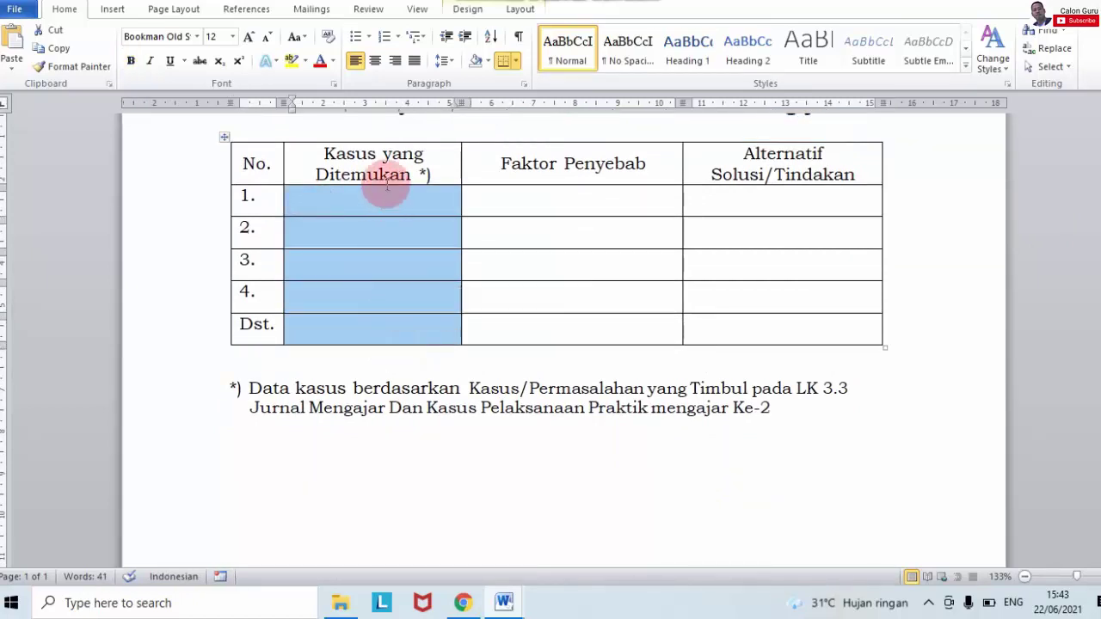
pyautogui.click(526, 206)
pyautogui.moveTo(531, 230); pyautogui.dragTo(553, 327)
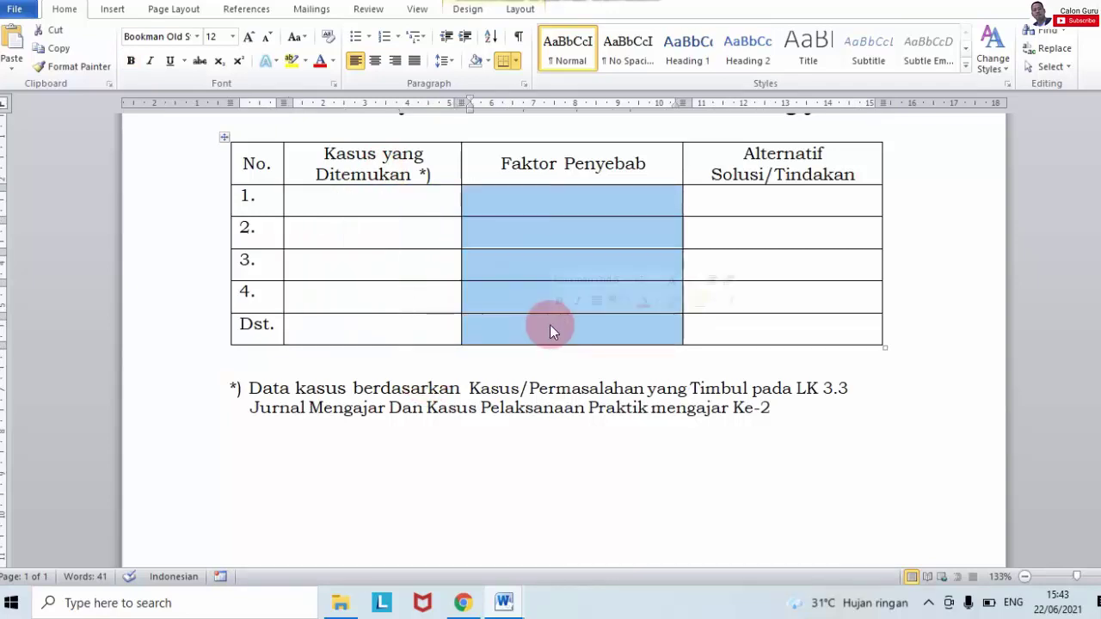
pyautogui.click(760, 194)
pyautogui.moveTo(760, 194); pyautogui.dragTo(784, 328)
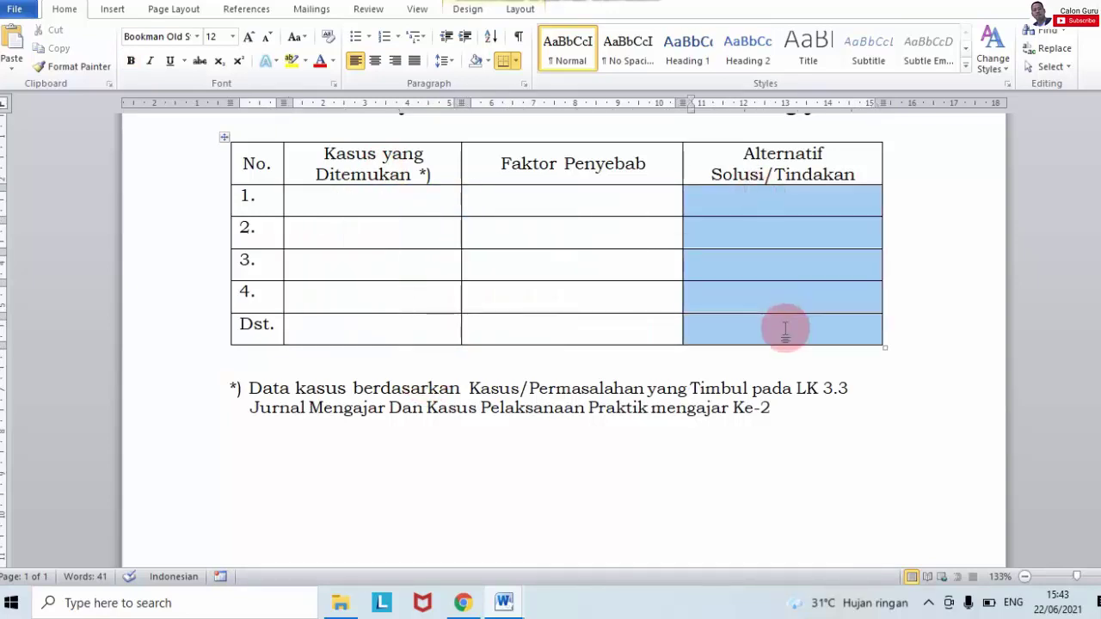
# Read the footnote below the LK 3.4 table, highlighting its reference to the LK 3.3 Jurnal Mengajar
pyautogui.click(805, 419)
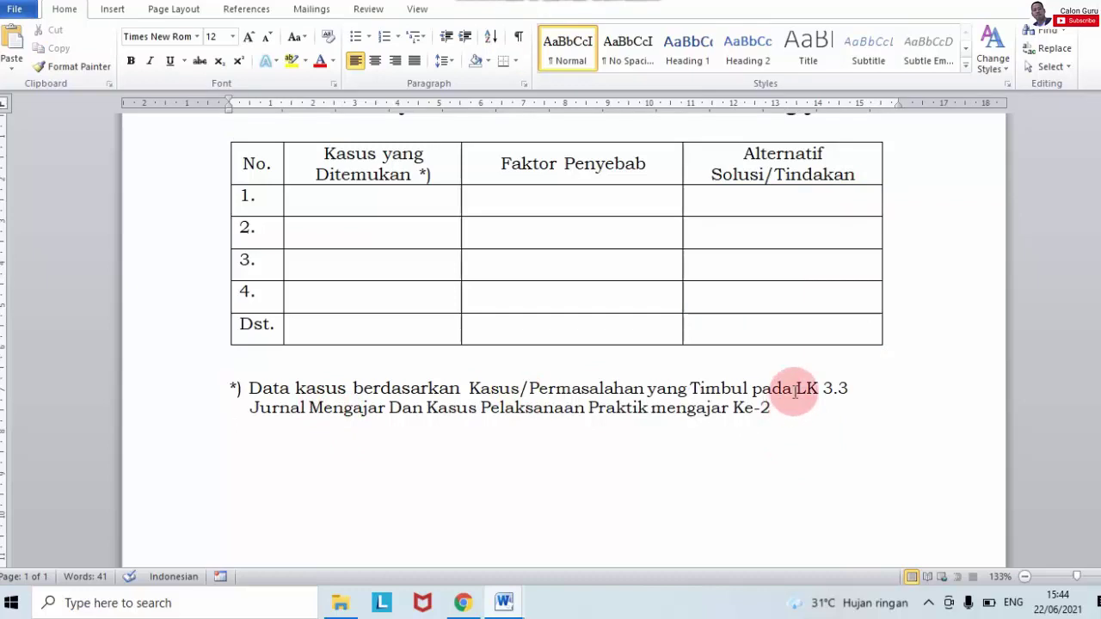
pyautogui.moveTo(796, 389); pyautogui.dragTo(806, 418)
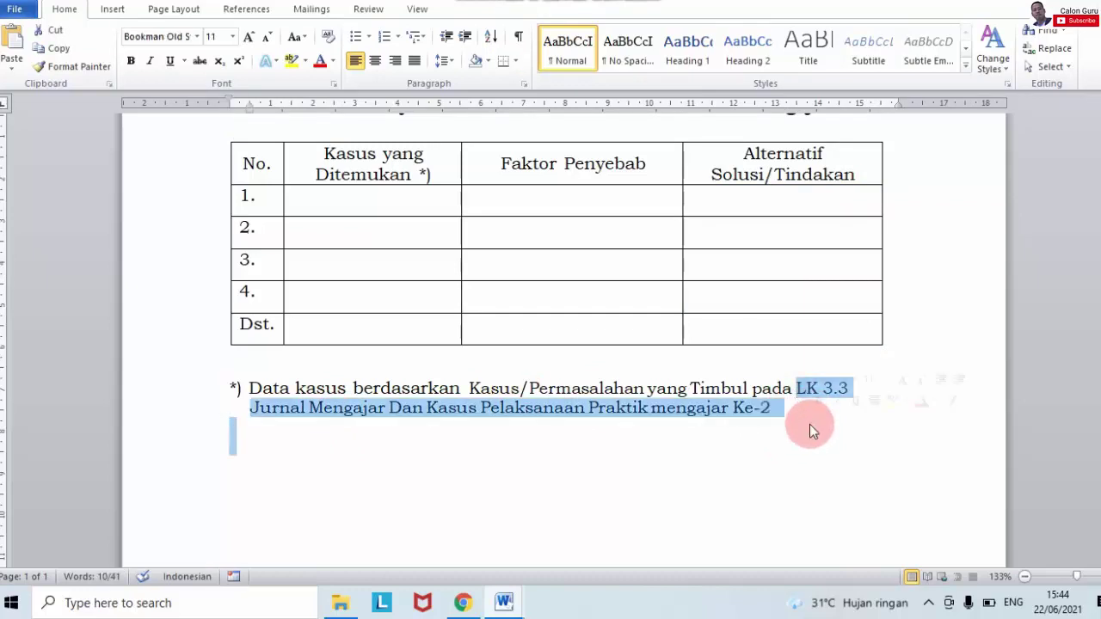
pyautogui.click(817, 445)
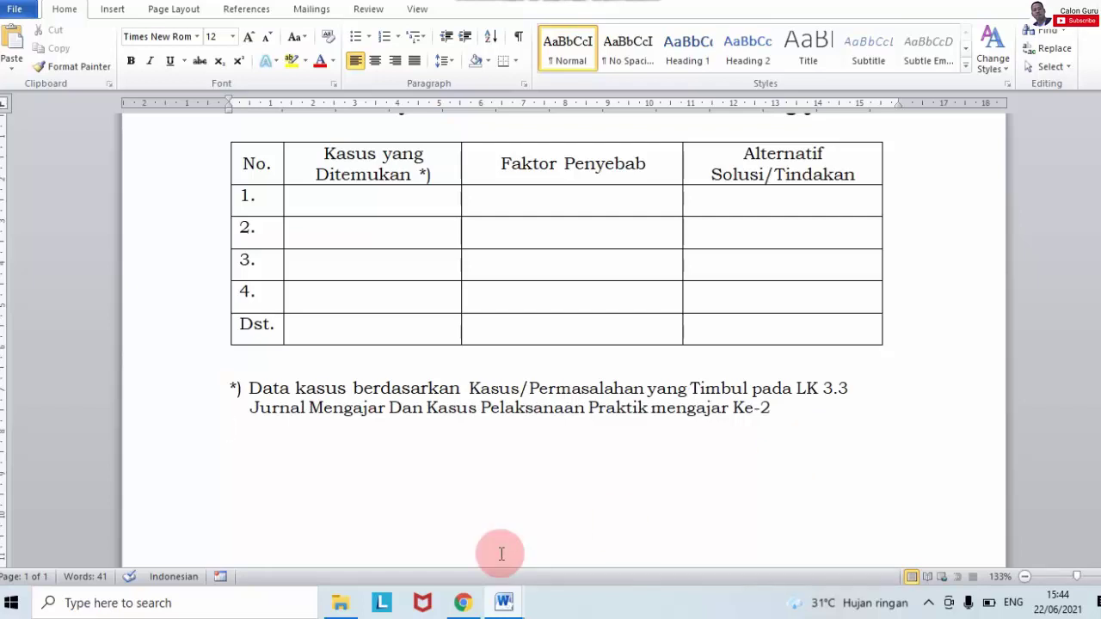
# Switch to the completed Jadi_LK 3.3 Jurnal Mengajar document and view its title and header fields on page 1
pyautogui.moveTo(504, 605)
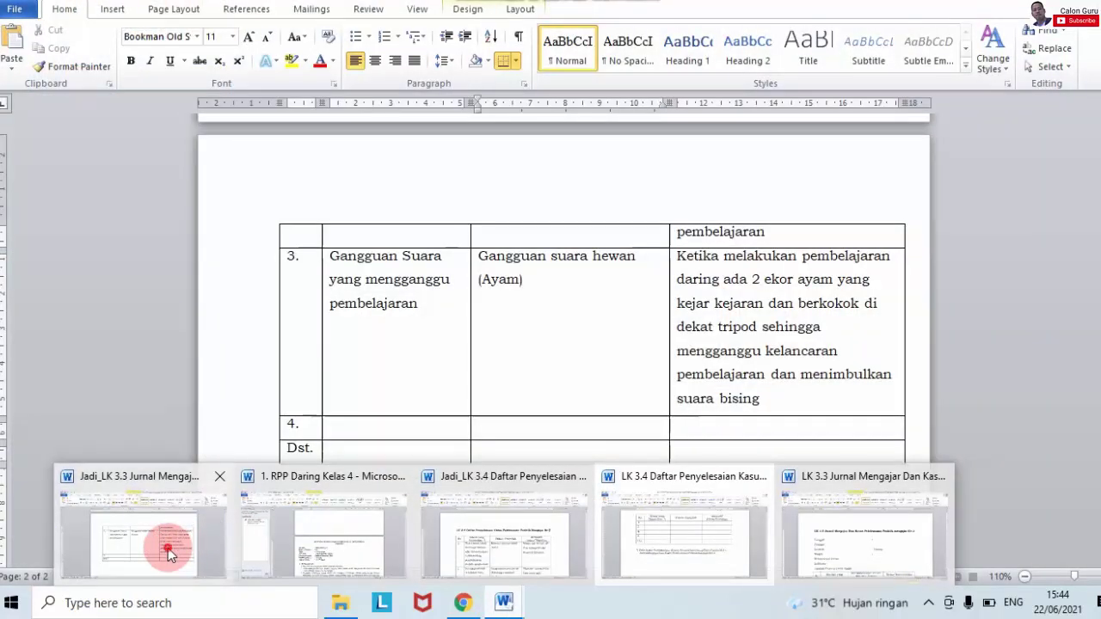
pyautogui.click(168, 547)
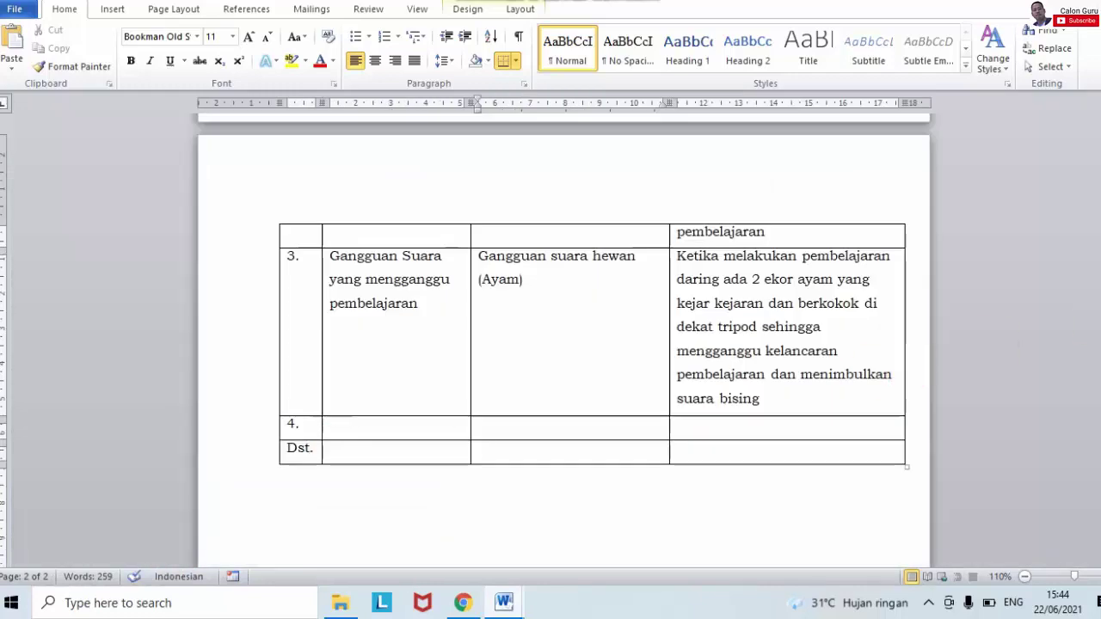
pyautogui.moveTo(1099, 343); pyautogui.dragTo(1099, 155)
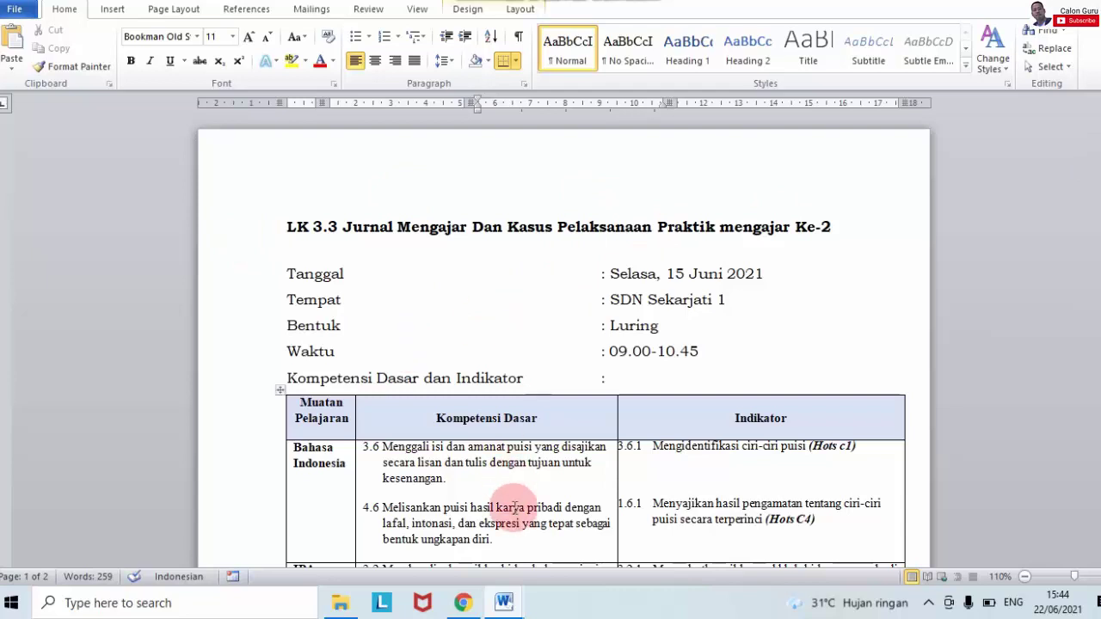
# Switch to the RPP Daring Kelas 4 lesson plan and dismiss the Document Recovery list
pyautogui.moveTo(509, 605)
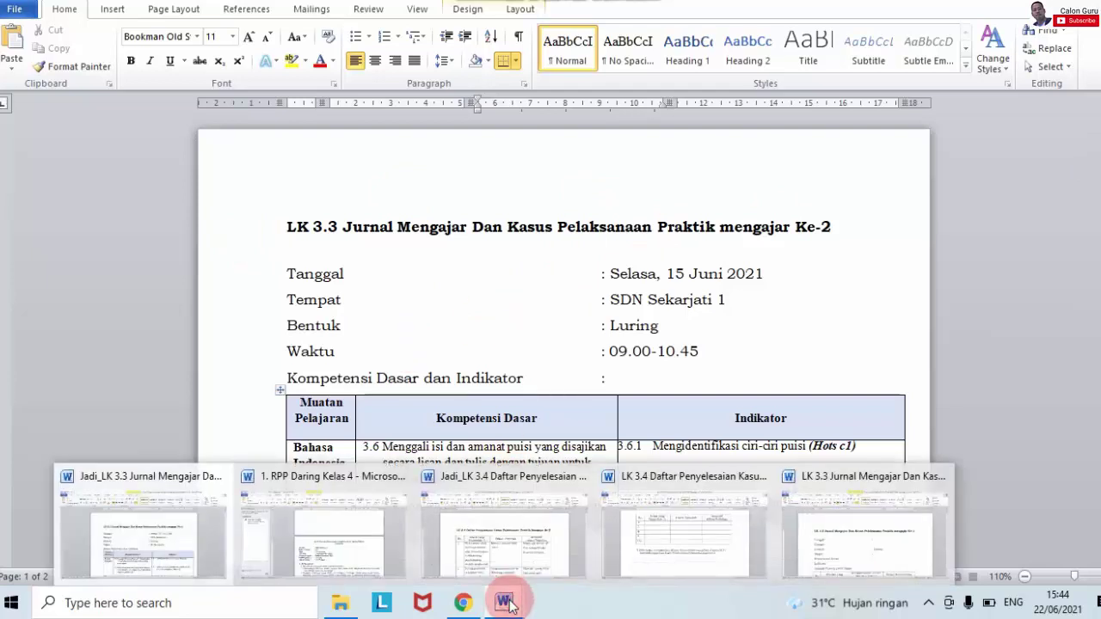
pyautogui.click(381, 551)
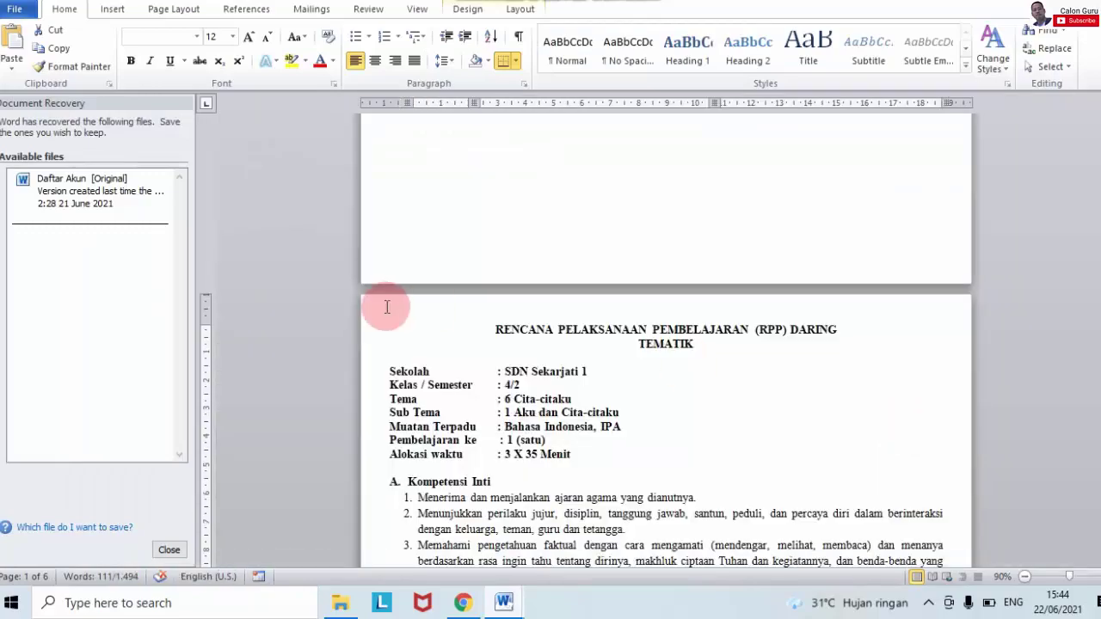
pyautogui.click(168, 549)
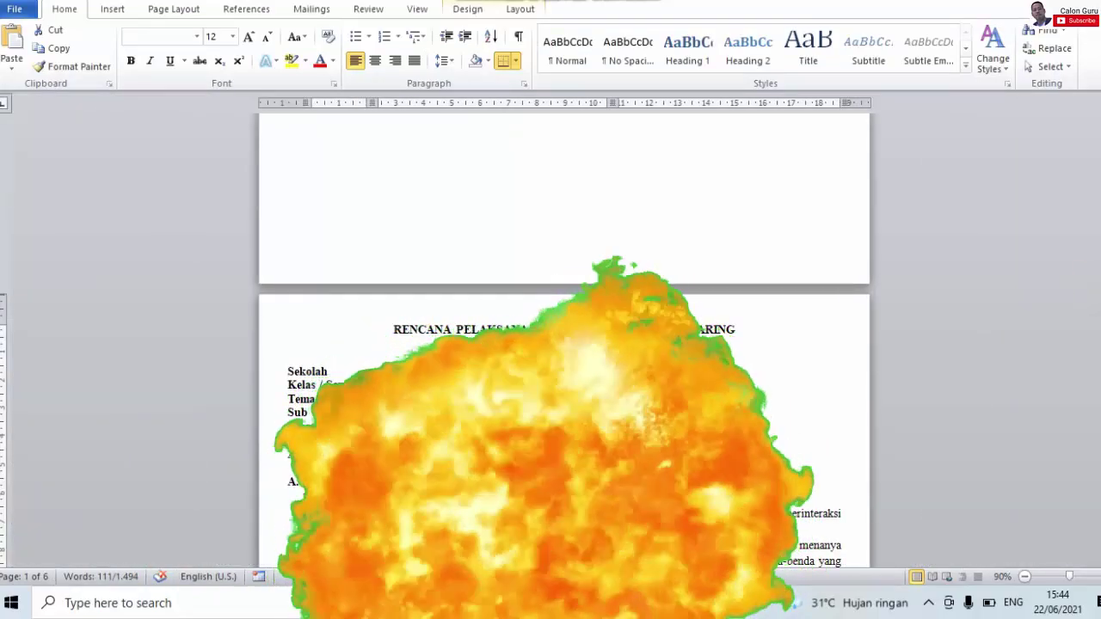
# Find section B, Kompetensi Dasar dan Indikator Pencapaian Kompetensi, in the lesson plan and select its whole table
pyautogui.moveTo(1099, 194); pyautogui.dragTo(1099, 272)
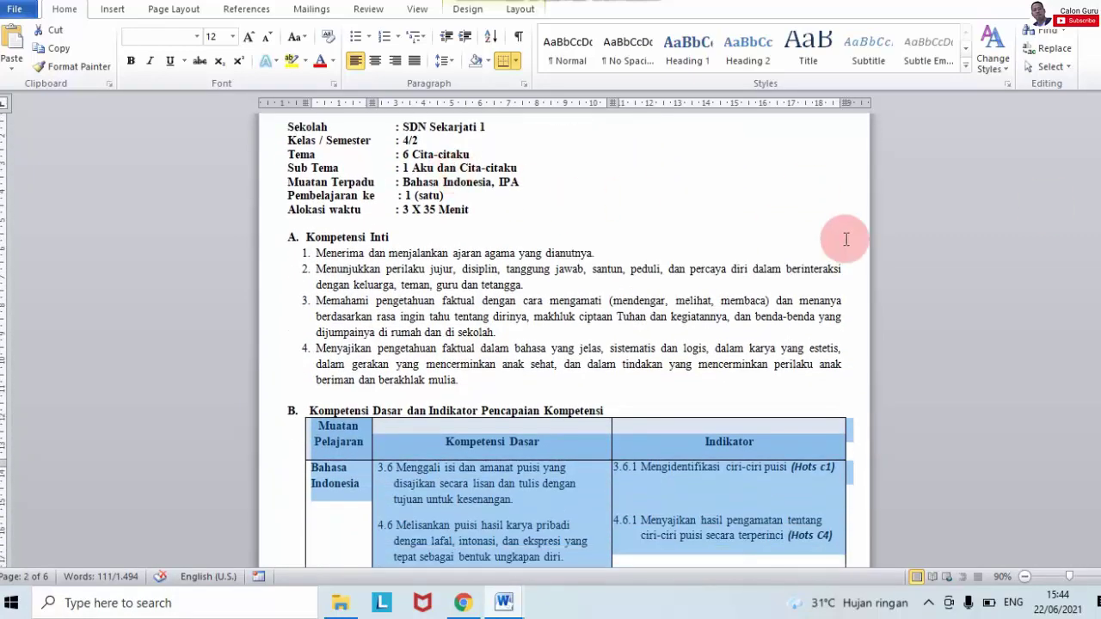
pyautogui.scroll(-3, 974, 246)
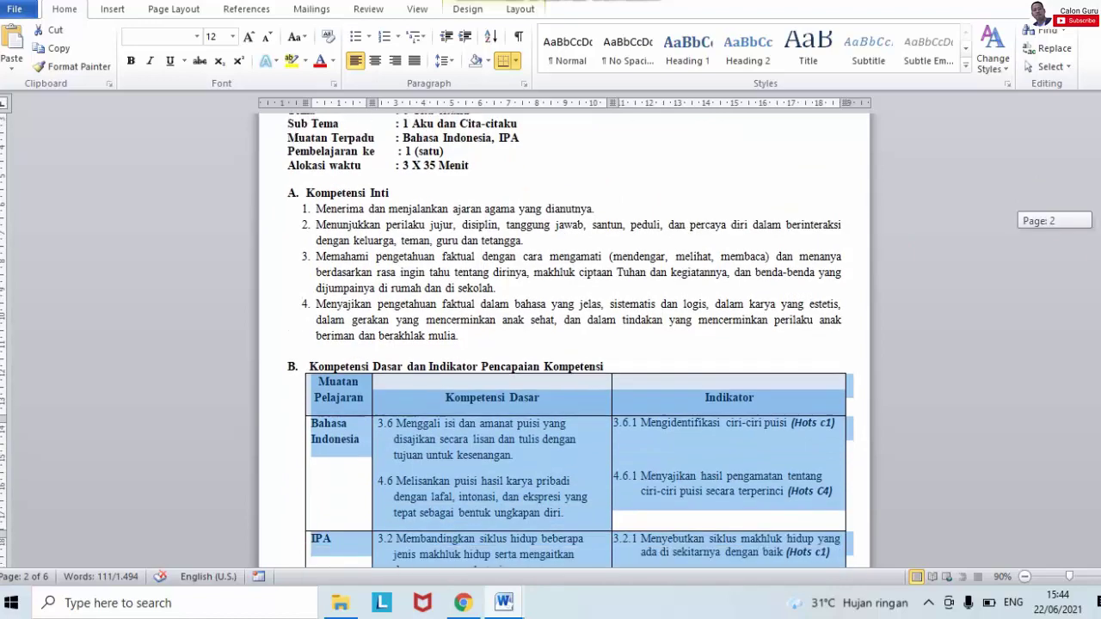
pyautogui.click(720, 260)
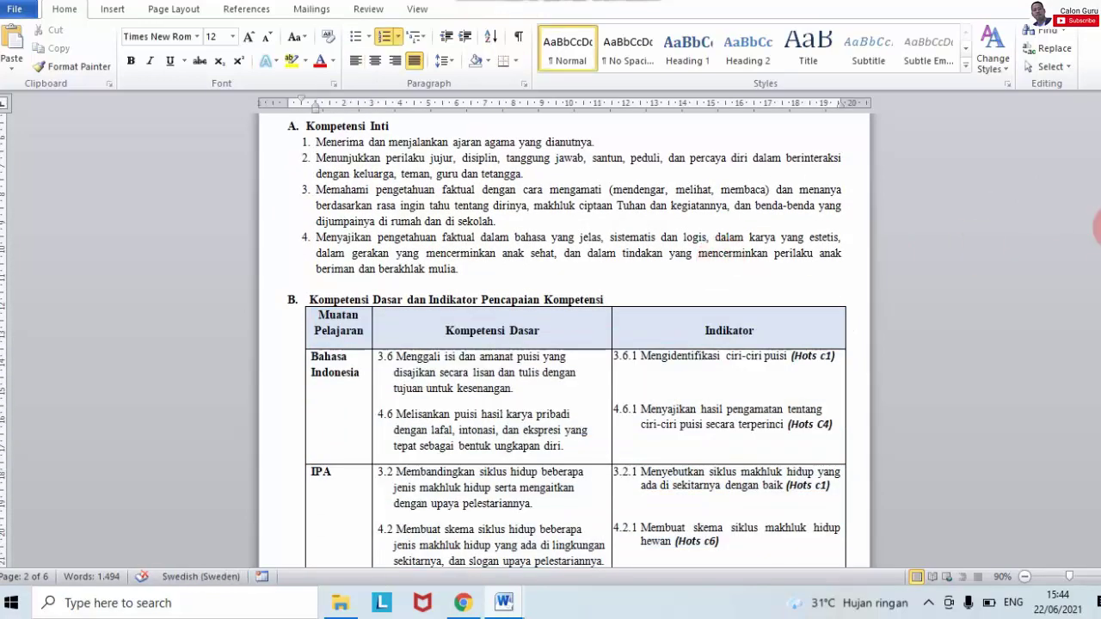
pyautogui.scroll(-3, 568, 344)
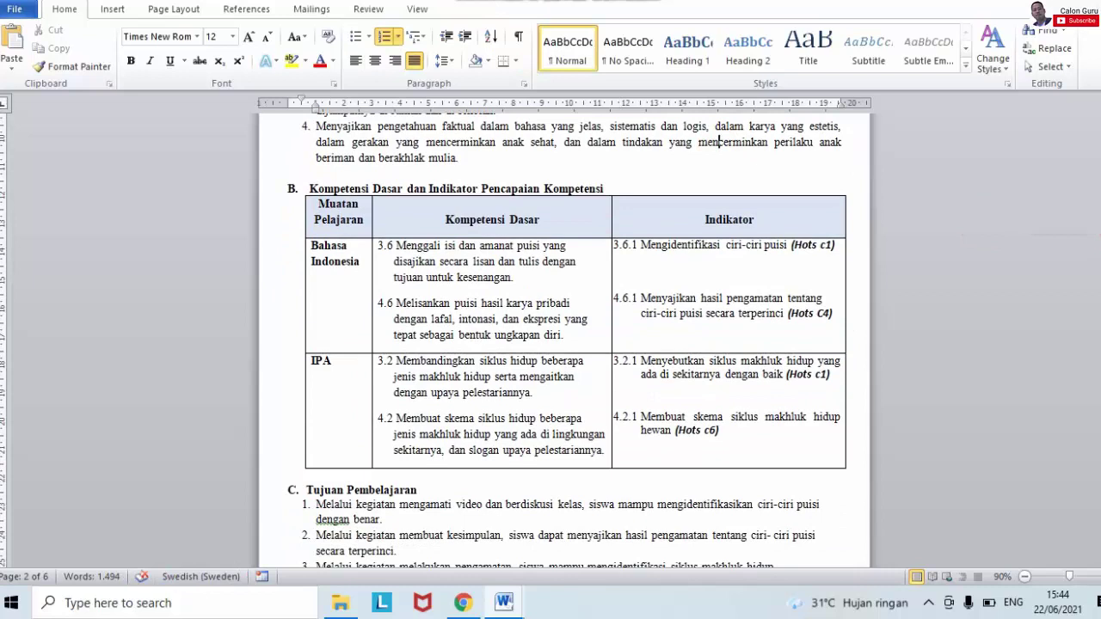
pyautogui.click(299, 188)
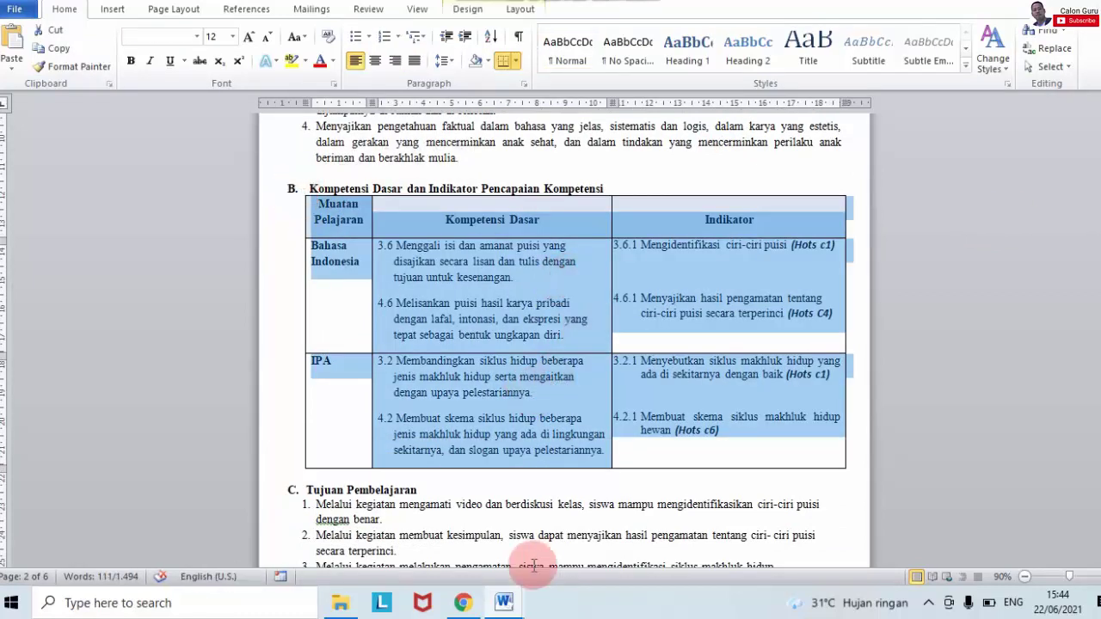
# Return to the completed Jadi_LK 3.3 journal and highlight the date entered in its Tanggal field
pyautogui.click(504, 601)
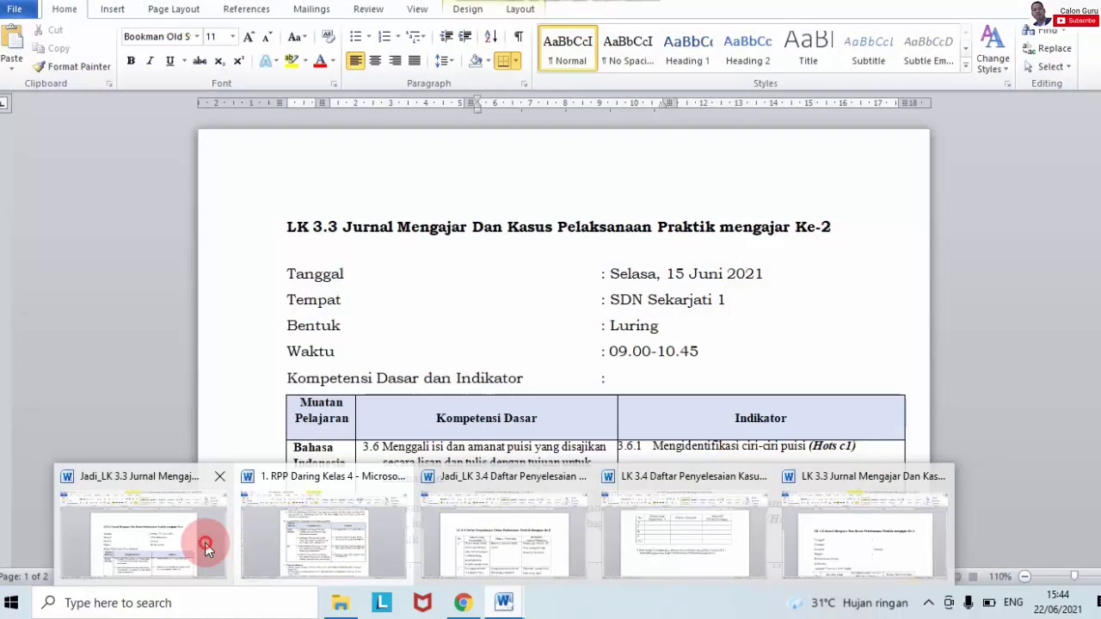
pyautogui.click(209, 516)
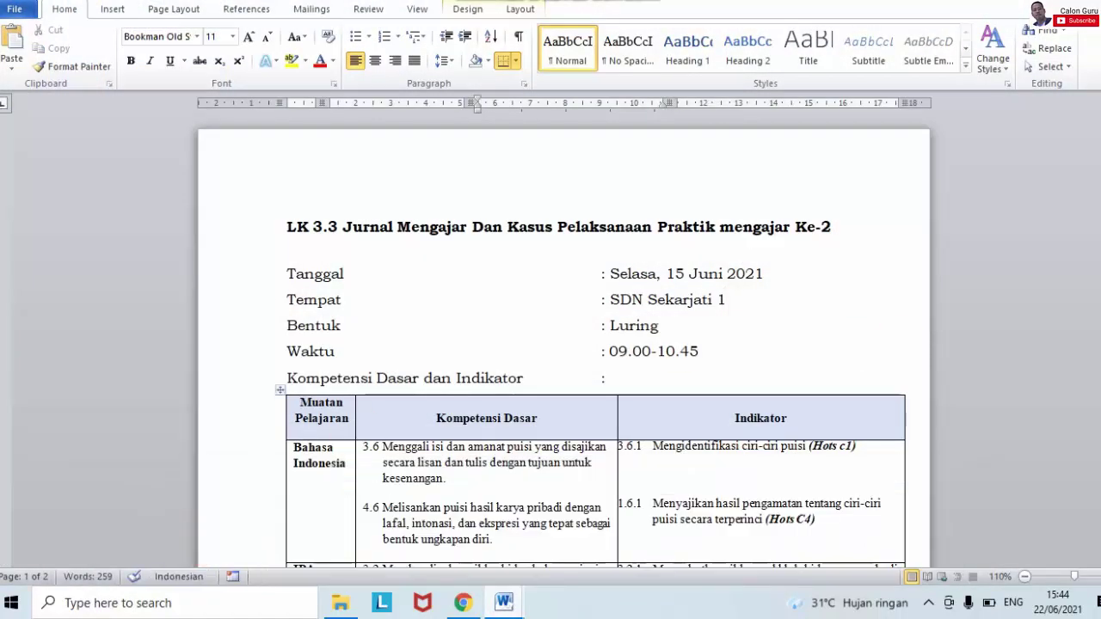
pyautogui.scroll(-2, 564, 344)
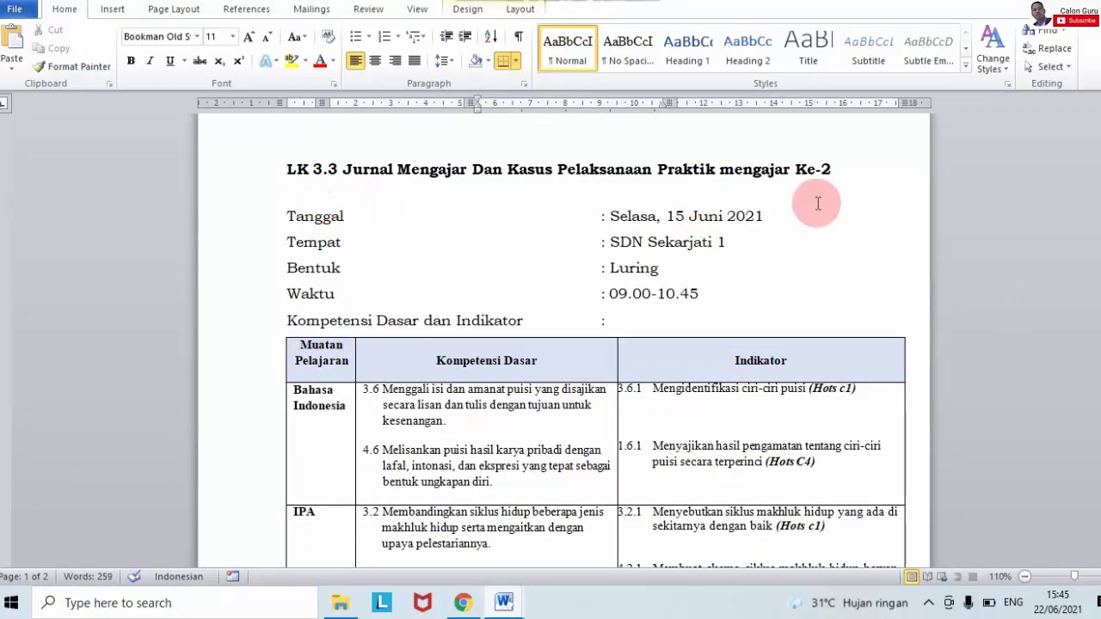
pyautogui.moveTo(795, 211); pyautogui.dragTo(607, 215)
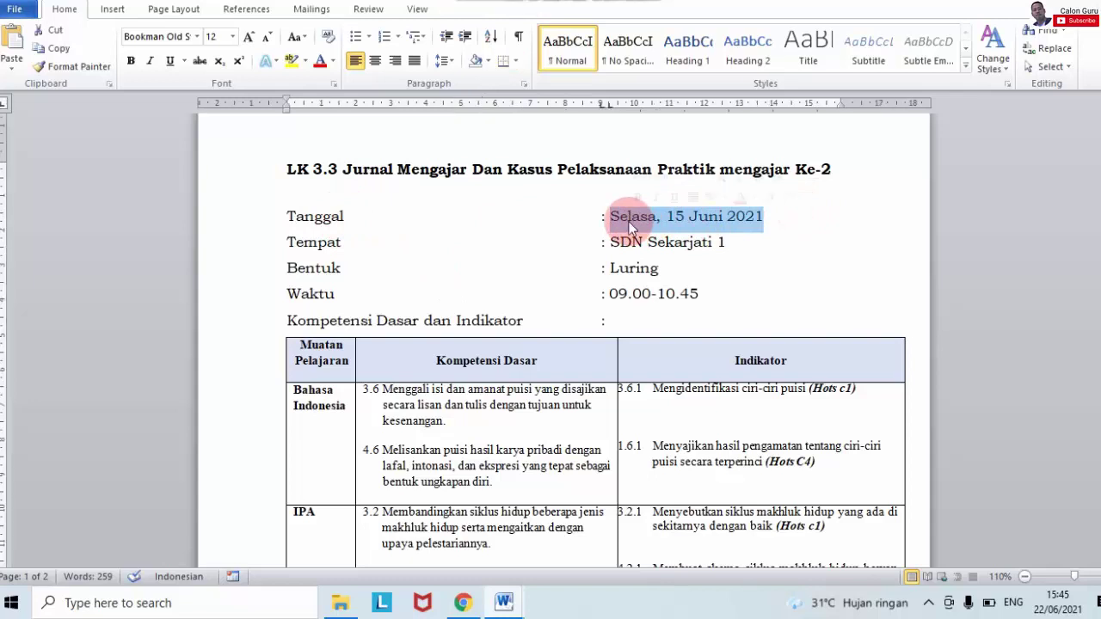
# Highlight the school name entered in the Tempat field of the journal header
pyautogui.click(522, 229)
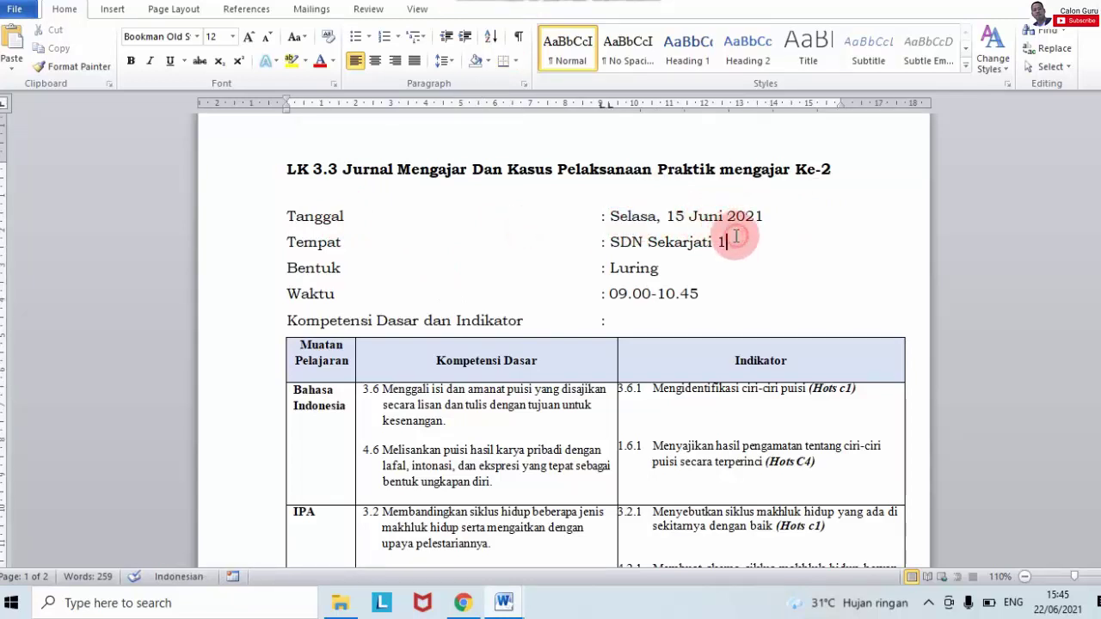
pyautogui.moveTo(735, 237); pyautogui.dragTo(622, 242)
pyautogui.click(531, 257)
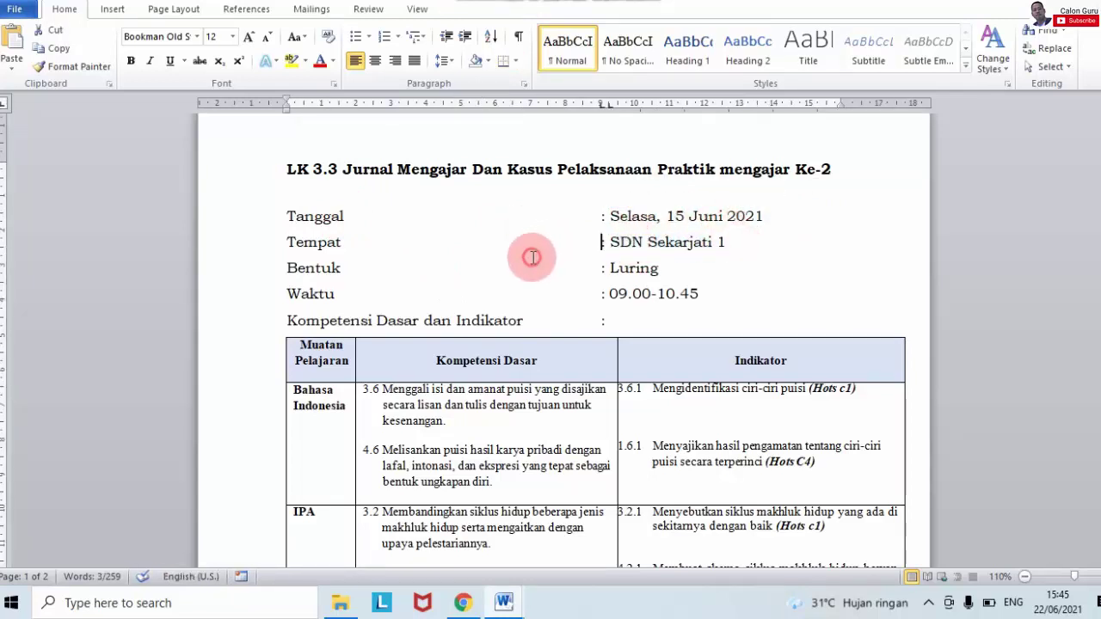
pyautogui.click(719, 250)
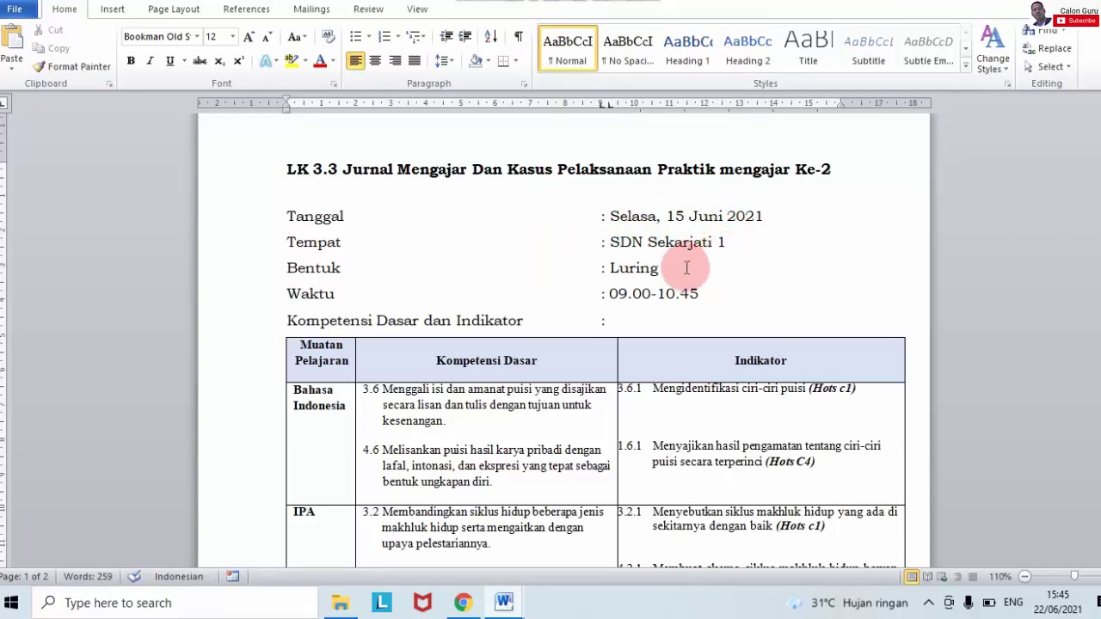
# Change the Bentuk field to Daring and save the document
pyautogui.moveTo(693, 268); pyautogui.dragTo(610, 269)
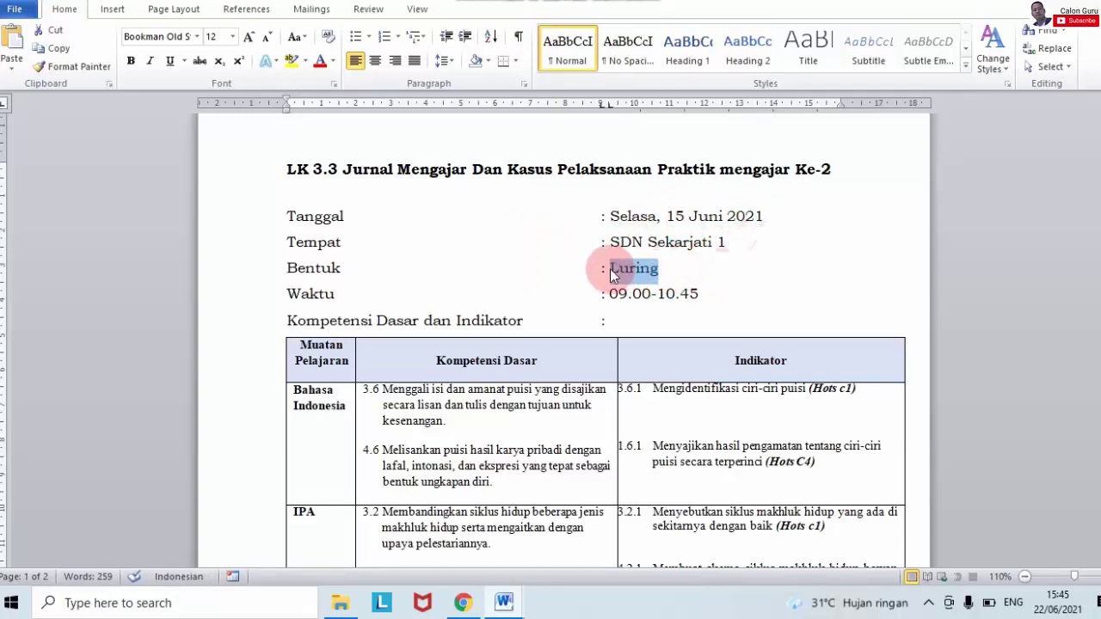
pyautogui.write('Dar')
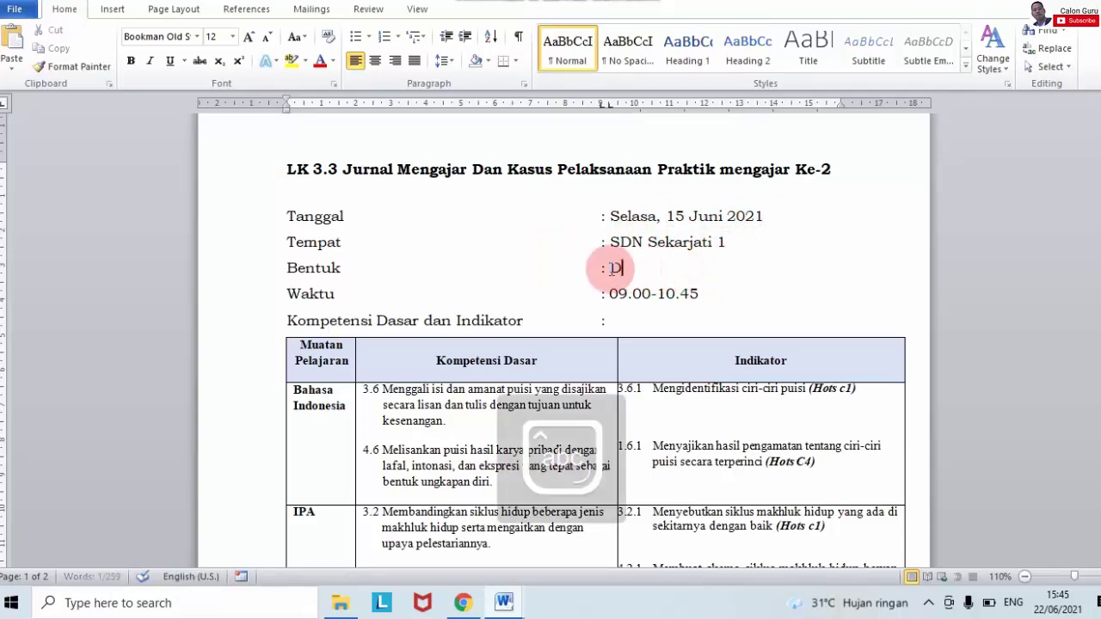
pyautogui.click(723, 270)
pyautogui.hotkey('ctrl', 's')
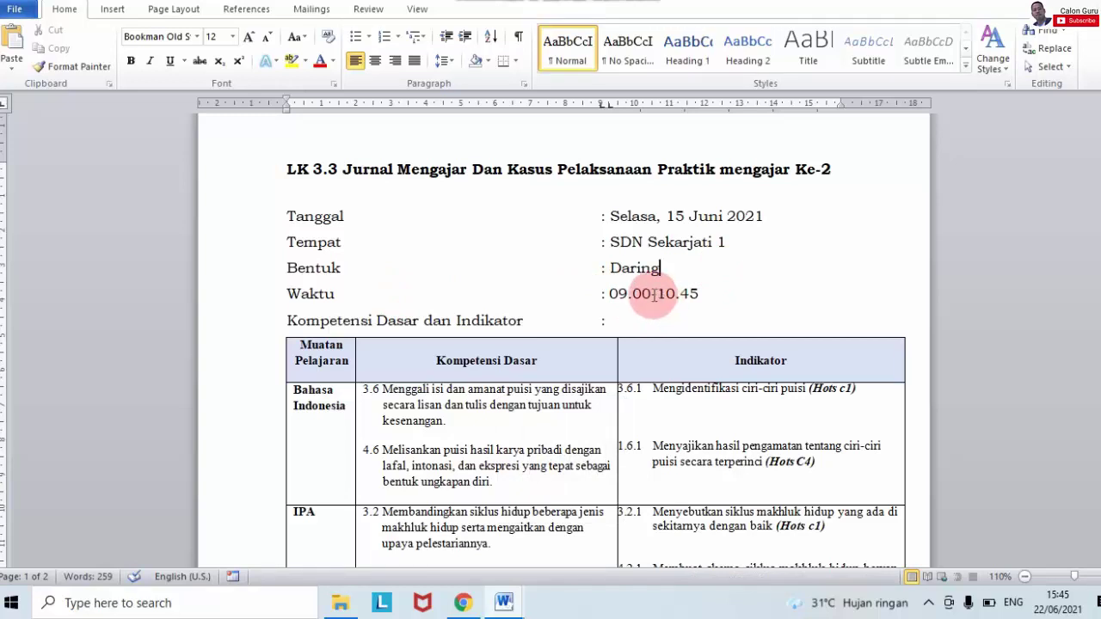
# Highlight the start and end times in the Waktu field and the entry for Jumlah Peserta Didik Hadir
pyautogui.doubleClick(622, 294)
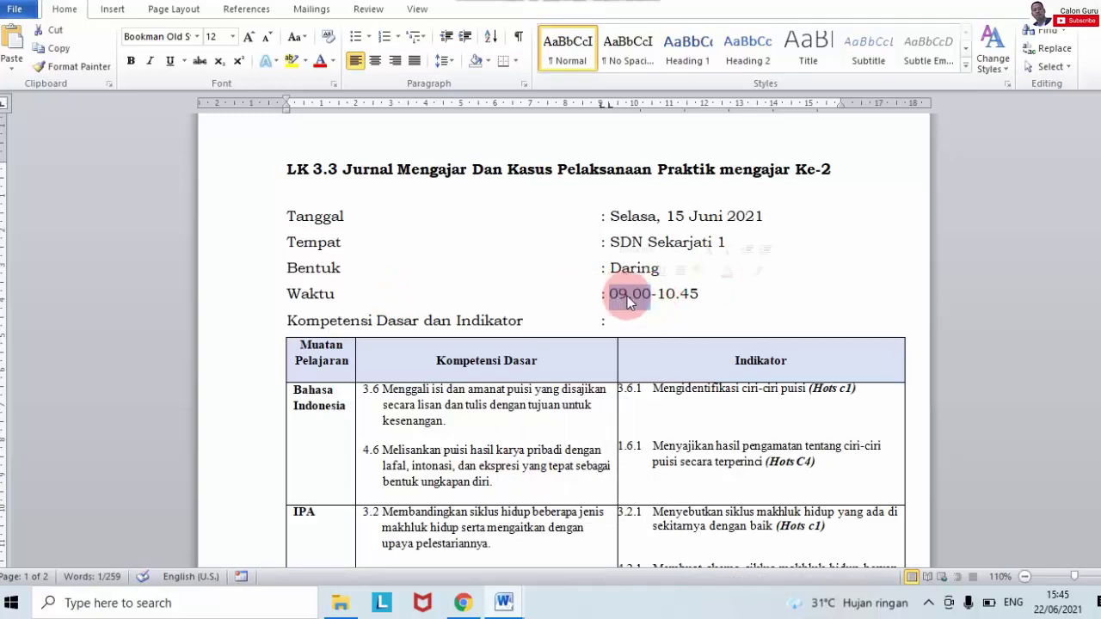
pyautogui.moveTo(715, 296); pyautogui.dragTo(670, 301)
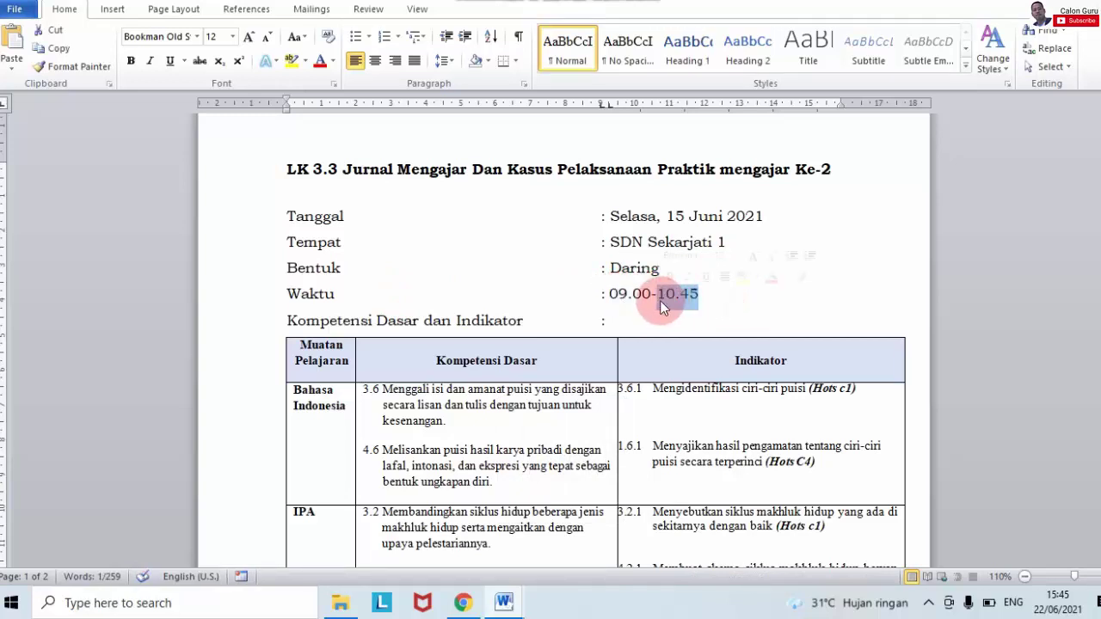
pyautogui.moveTo(1097, 169); pyautogui.dragTo(1097, 191)
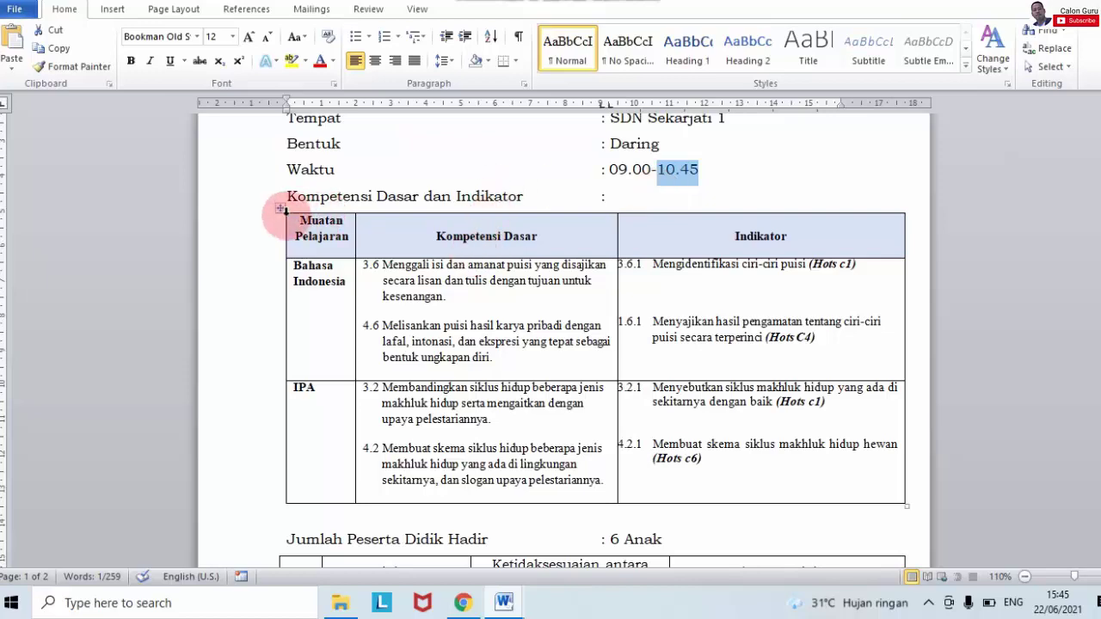
pyautogui.moveTo(1097, 203); pyautogui.dragTo(1098, 237)
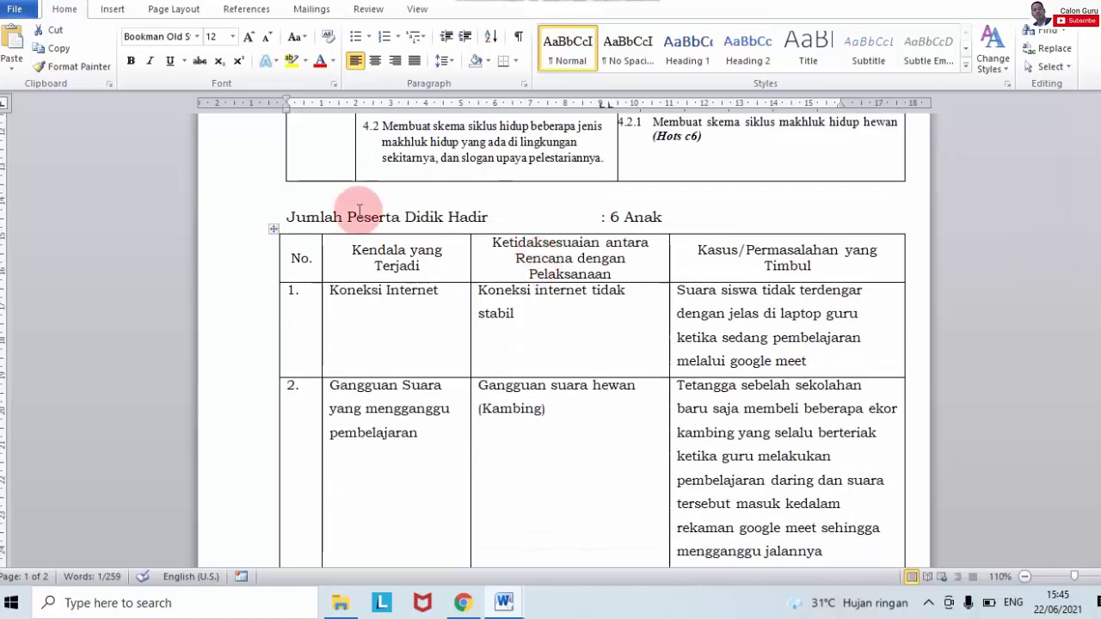
pyautogui.moveTo(662, 221); pyautogui.dragTo(624, 220)
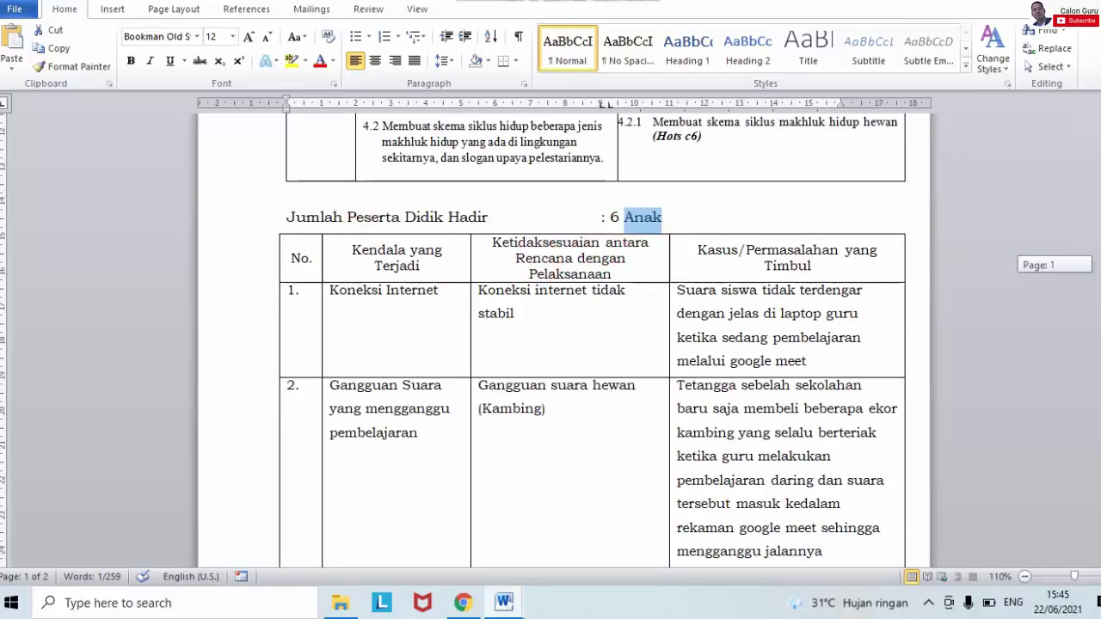
# Shade the header row of the Kendala yang Terjadi table light gray
pyautogui.scroll(-2, 594, 344)
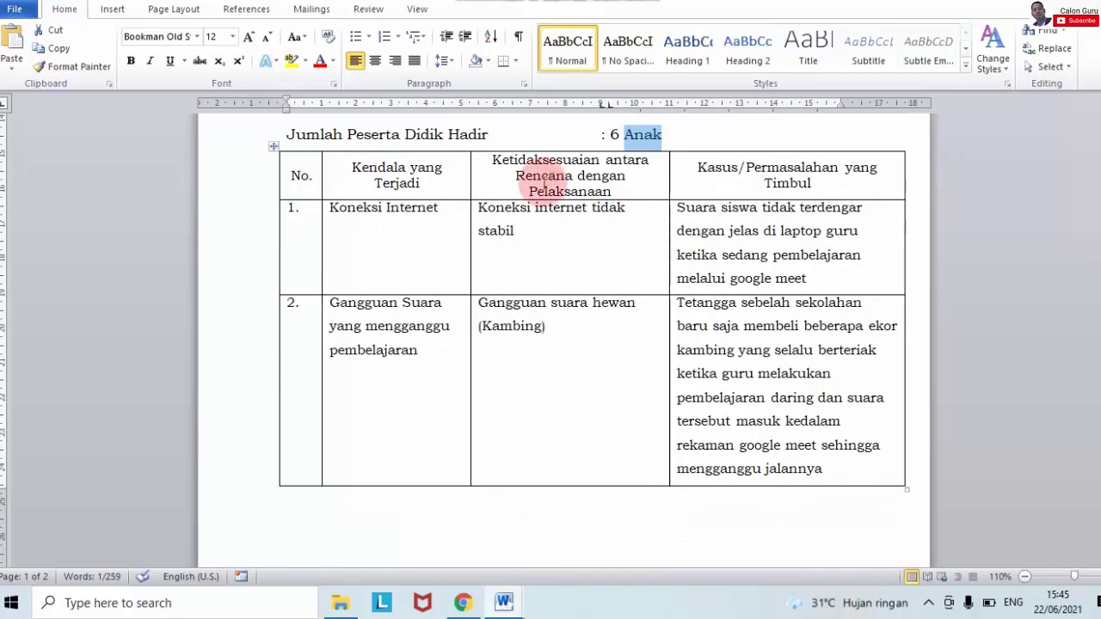
pyautogui.moveTo(297, 175); pyautogui.dragTo(768, 162)
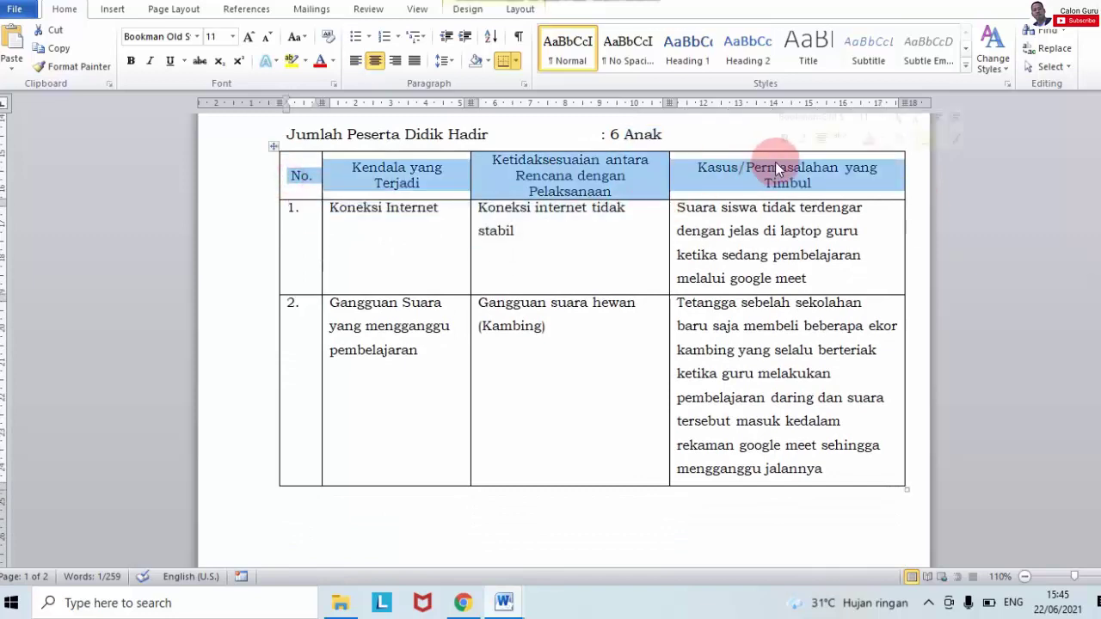
pyautogui.click(485, 60)
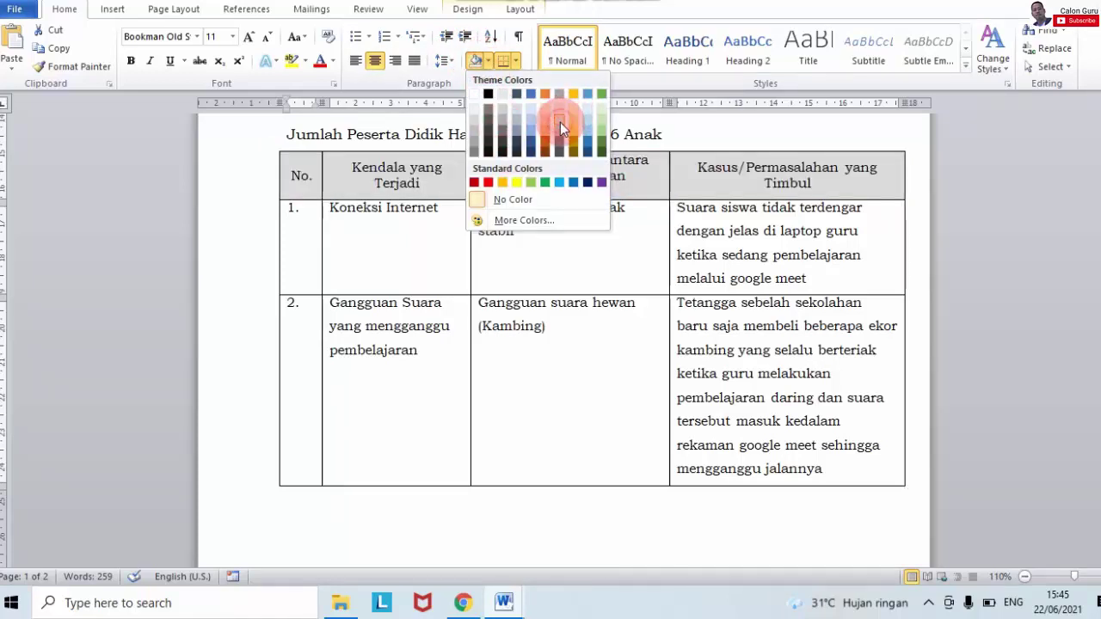
pyautogui.click(560, 122)
pyautogui.click(516, 249)
# Examine row 1 of the obstacles table, highlighting its Kasus/Permasalahan yang Timbul description
pyautogui.click(401, 216)
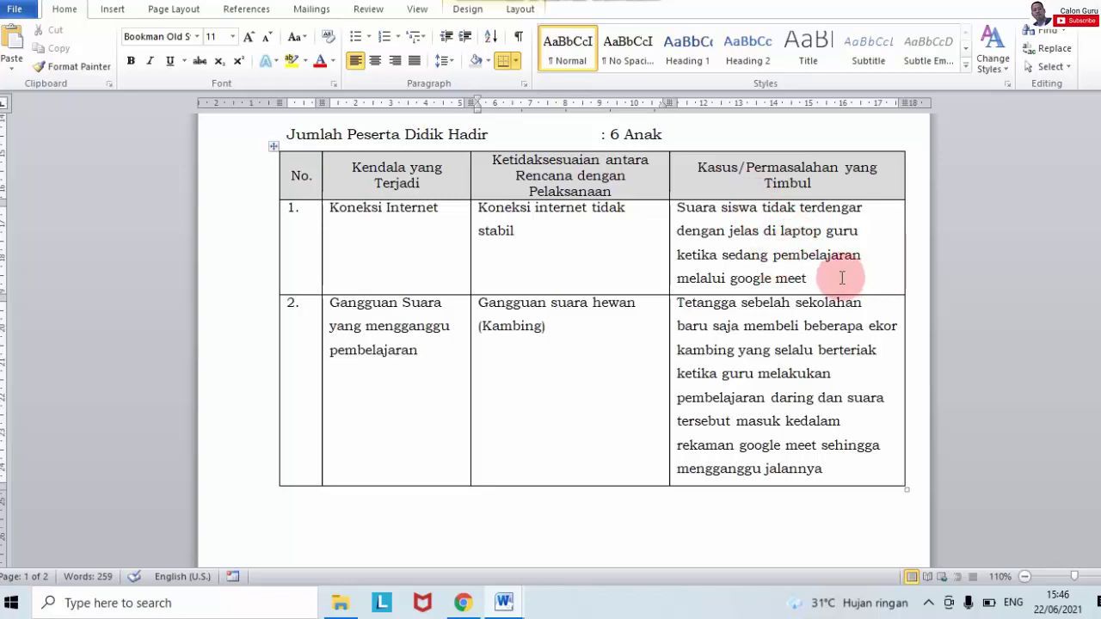
pyautogui.moveTo(825, 277); pyautogui.dragTo(721, 234)
pyautogui.click(559, 331)
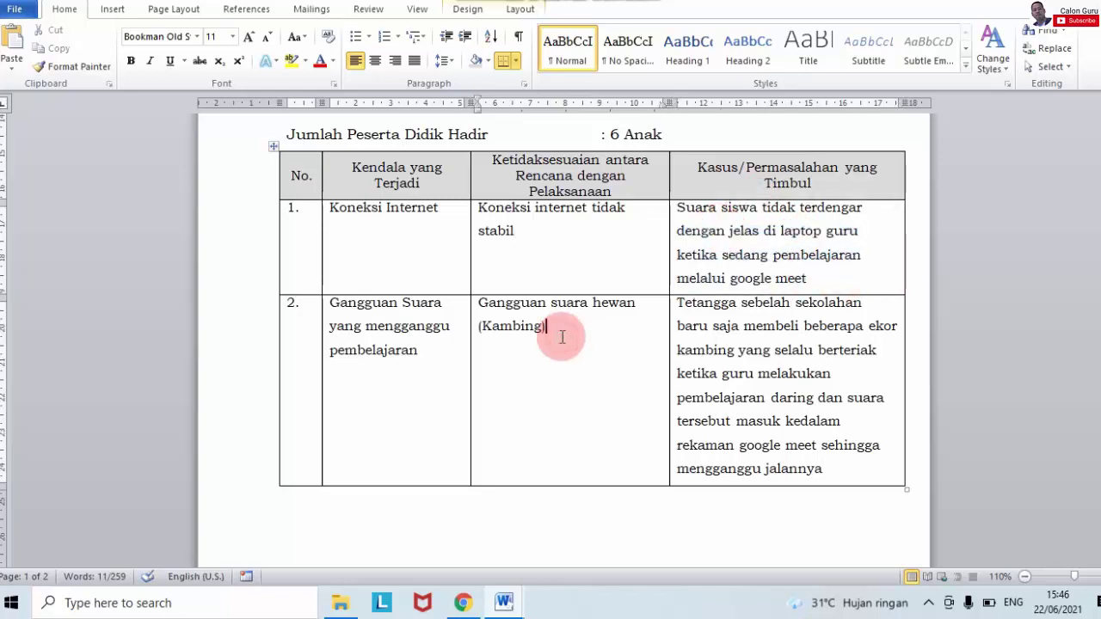
# Highlight the obstacle, mismatch and case entries in row 2 of the table one after another
pyautogui.moveTo(432, 351); pyautogui.dragTo(342, 315)
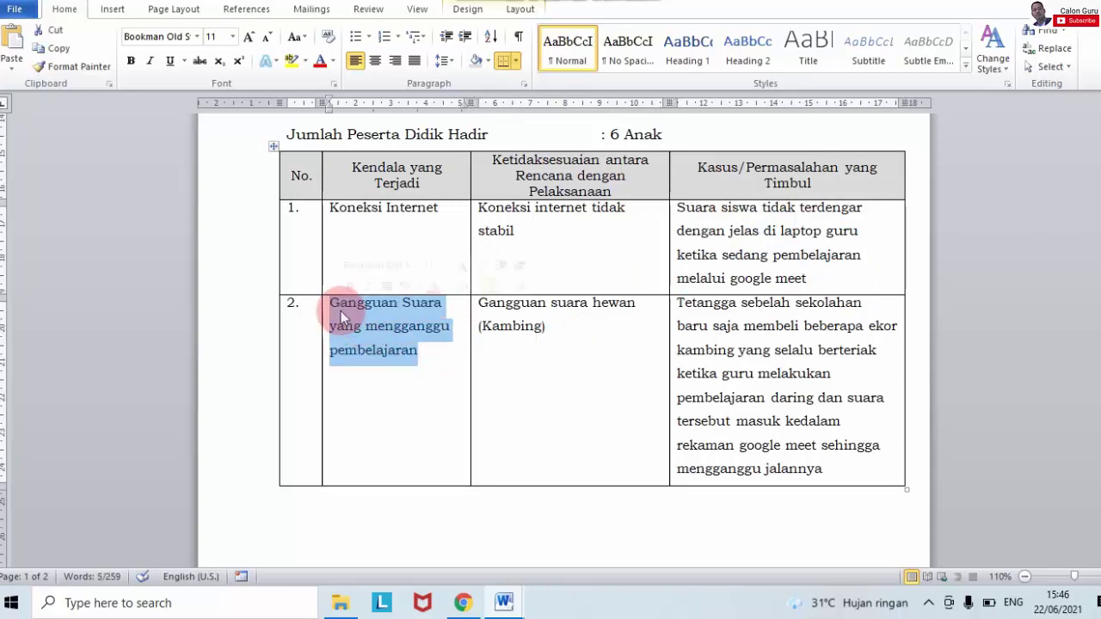
pyautogui.moveTo(561, 325); pyautogui.dragTo(501, 315)
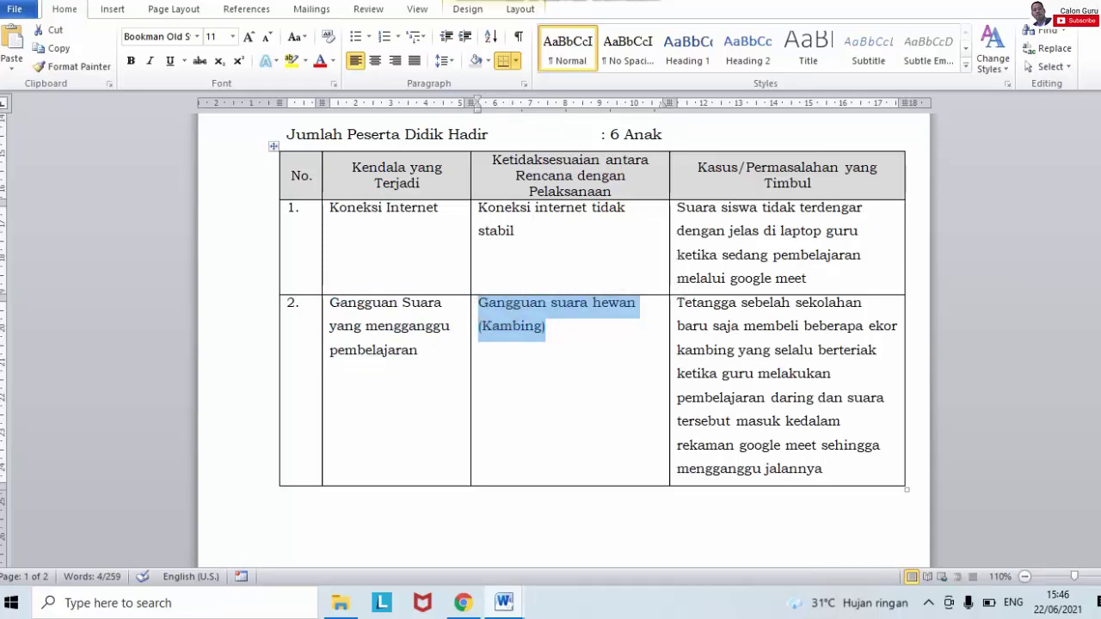
pyautogui.moveTo(1099, 255); pyautogui.dragTo(1099, 279)
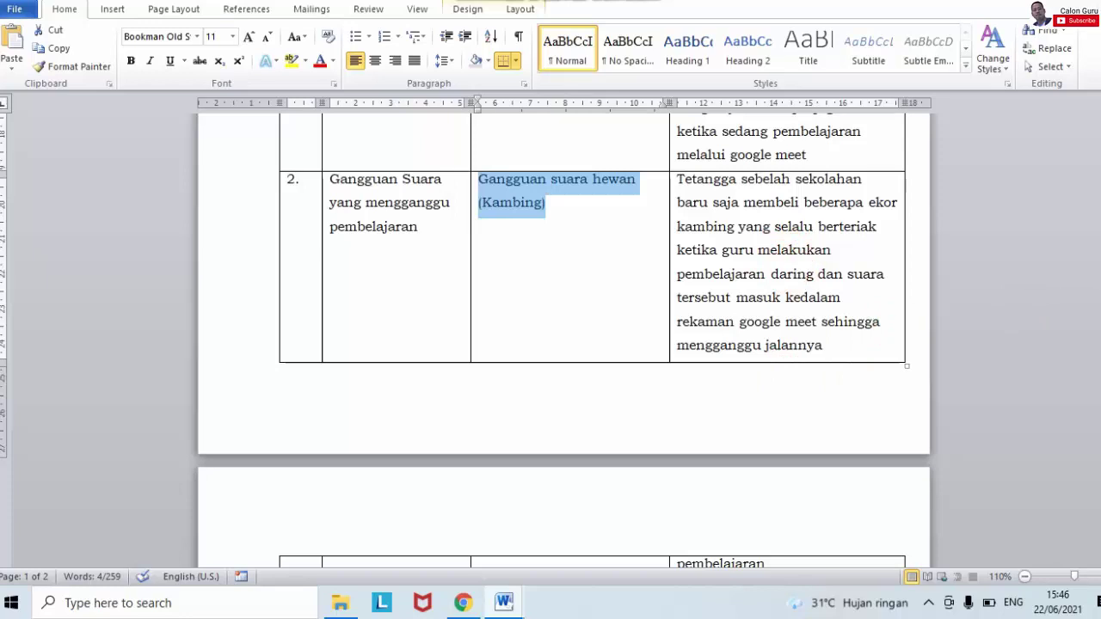
pyautogui.moveTo(1097, 277)
pyautogui.mouseDown()
pyautogui.moveTo(1098, 293)
pyautogui.moveTo(1097, 279)
pyautogui.mouseUp()
pyautogui.click(809, 289)
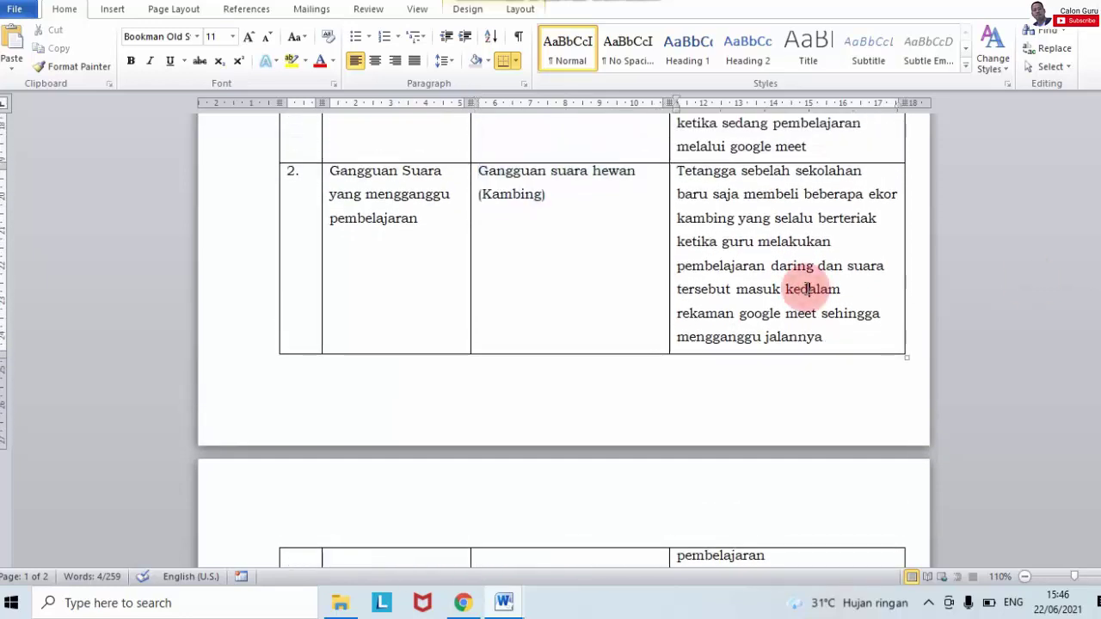
pyautogui.moveTo(823, 337); pyautogui.dragTo(713, 200)
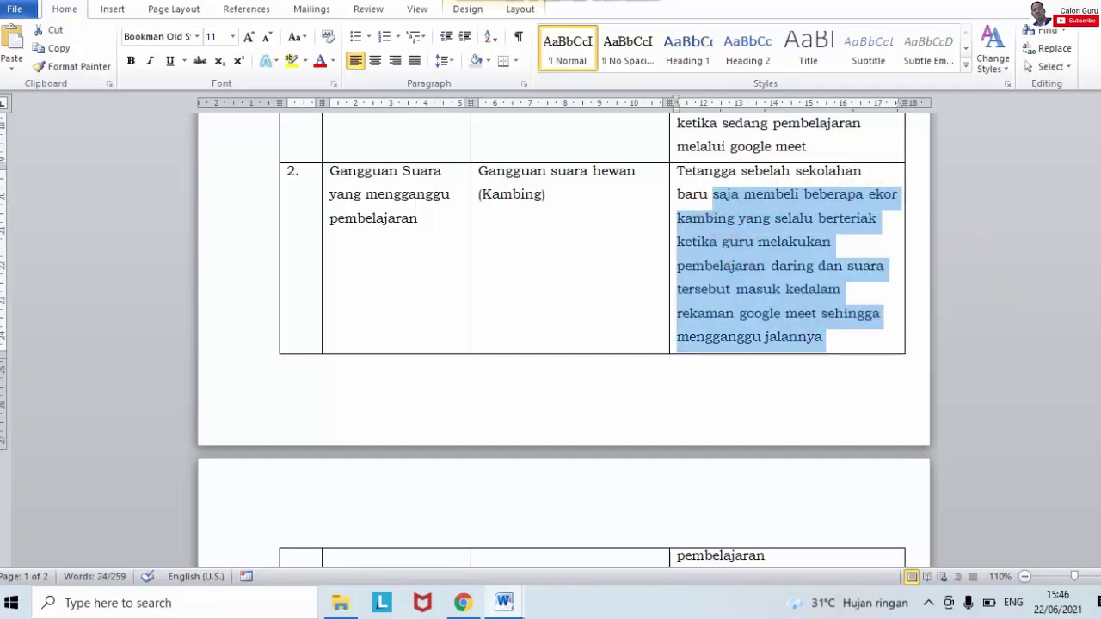
# Go to row 3 of the table and highlight its Kendala yang Terjadi and Ketidaksesuaian entries
pyautogui.moveTo(1097, 281); pyautogui.dragTo(1097, 329)
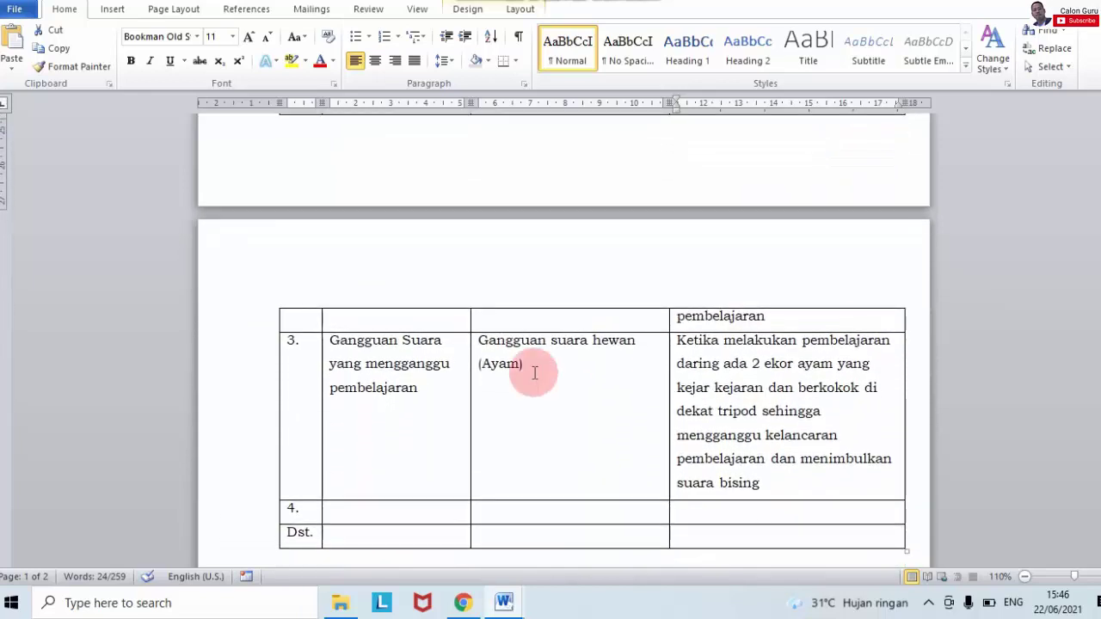
pyautogui.click(422, 403)
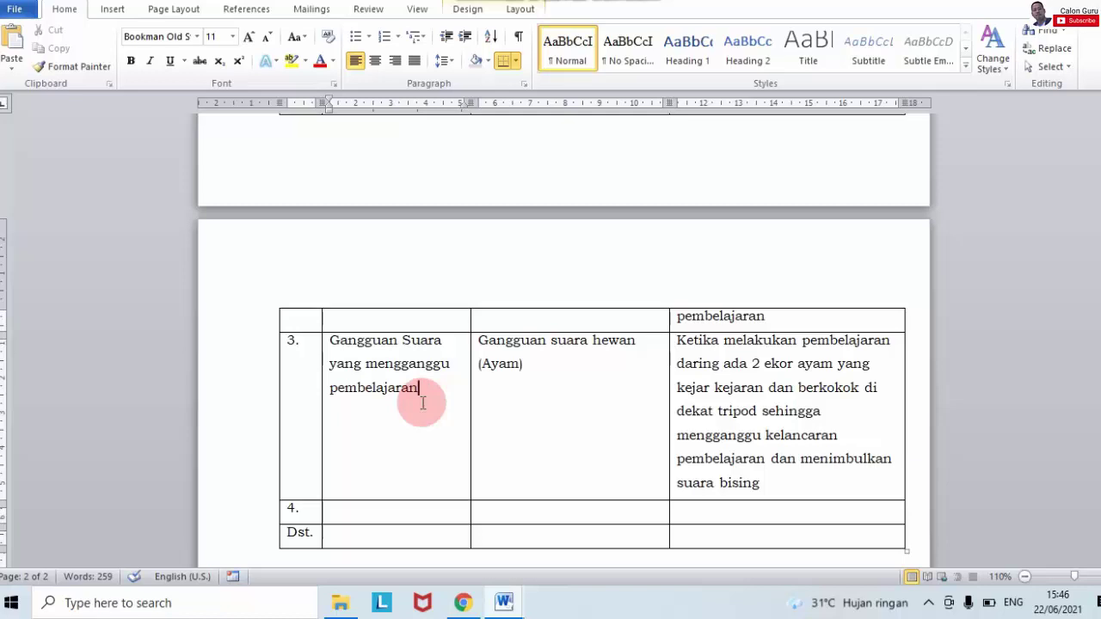
pyautogui.moveTo(417, 391); pyautogui.dragTo(356, 352)
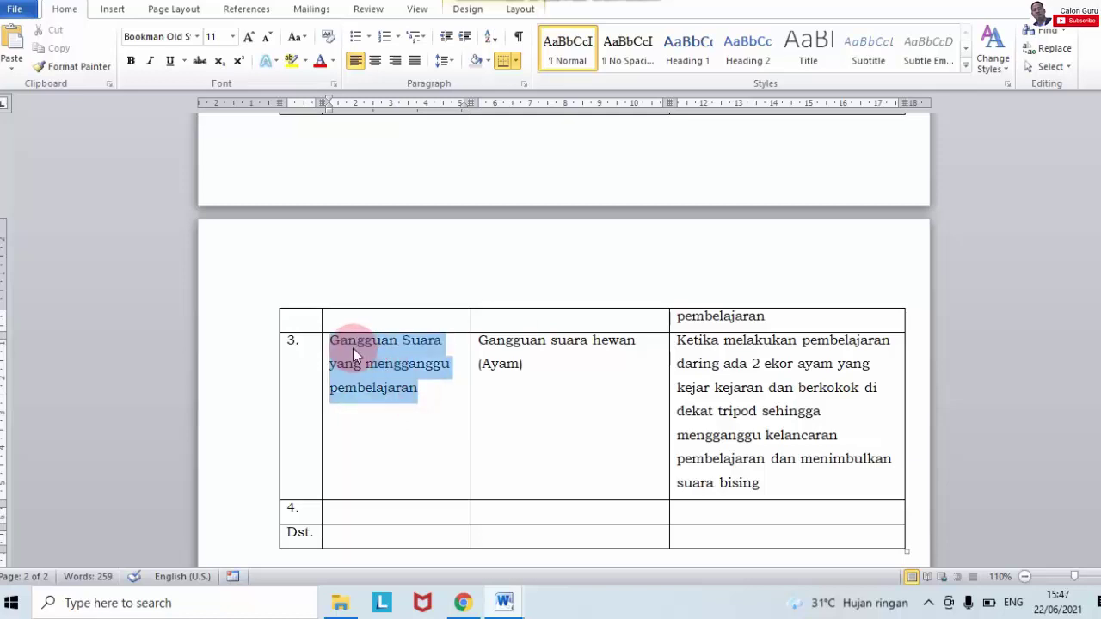
pyautogui.click(526, 375)
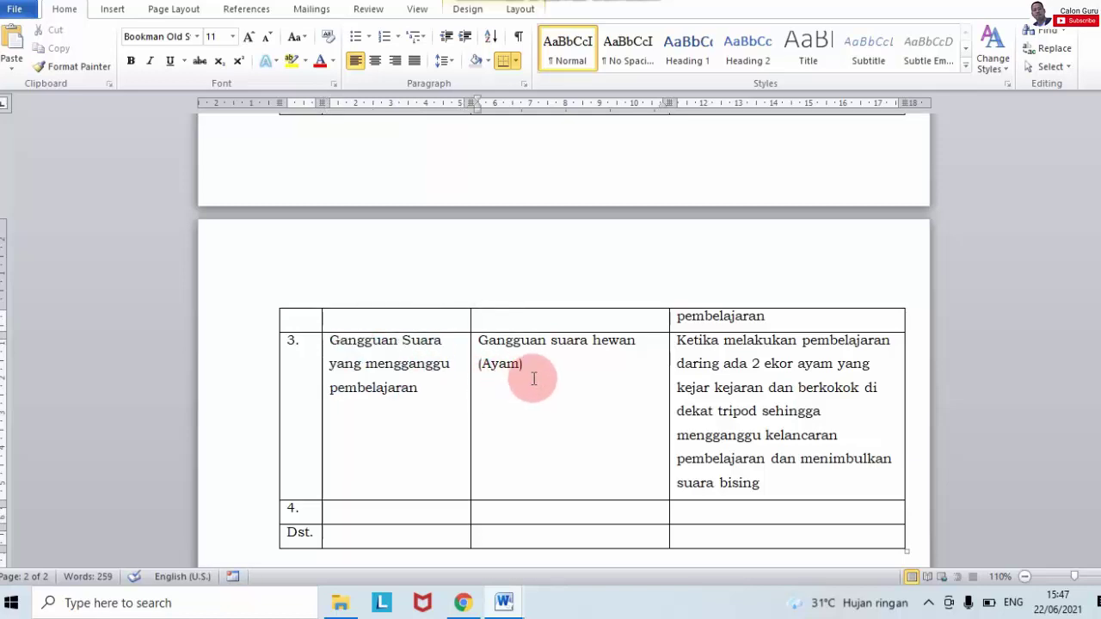
pyautogui.moveTo(535, 374); pyautogui.dragTo(483, 342)
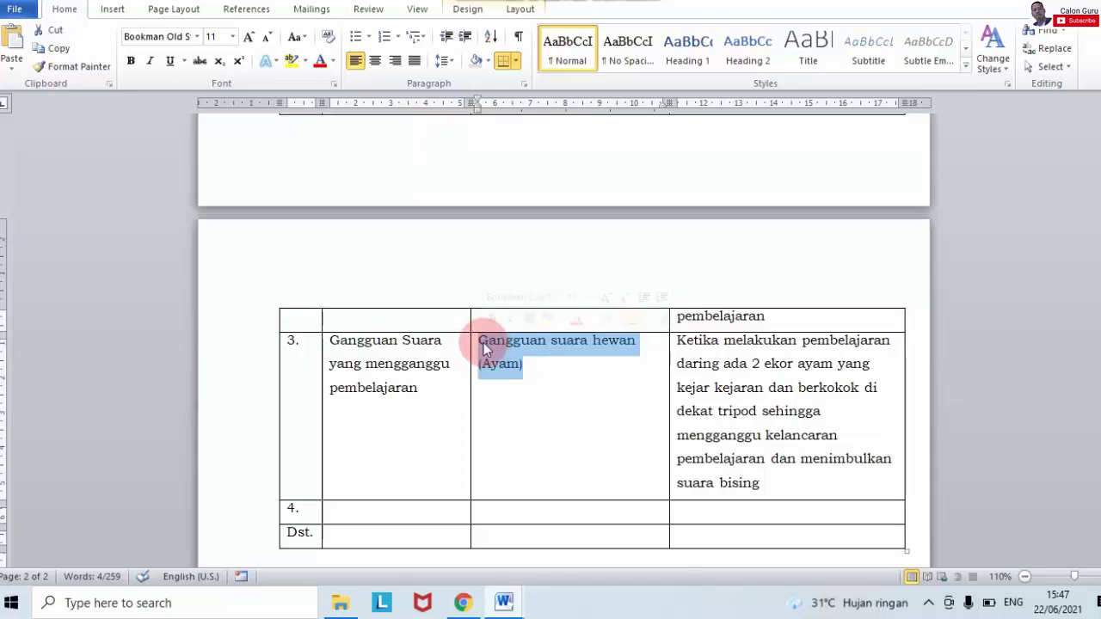
pyautogui.click(558, 362)
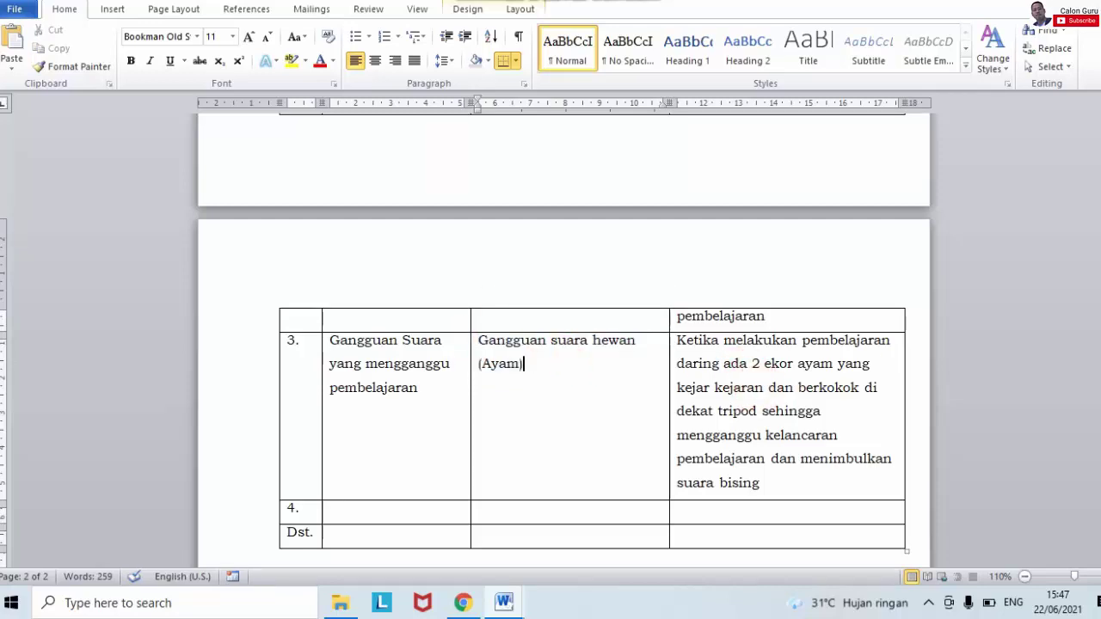
# Highlight the Kasus/Permasalahan yang Timbul description in row 3, including its part from "tripod sehingga" to "suara bising"
pyautogui.scroll(-2, 1088, 370)
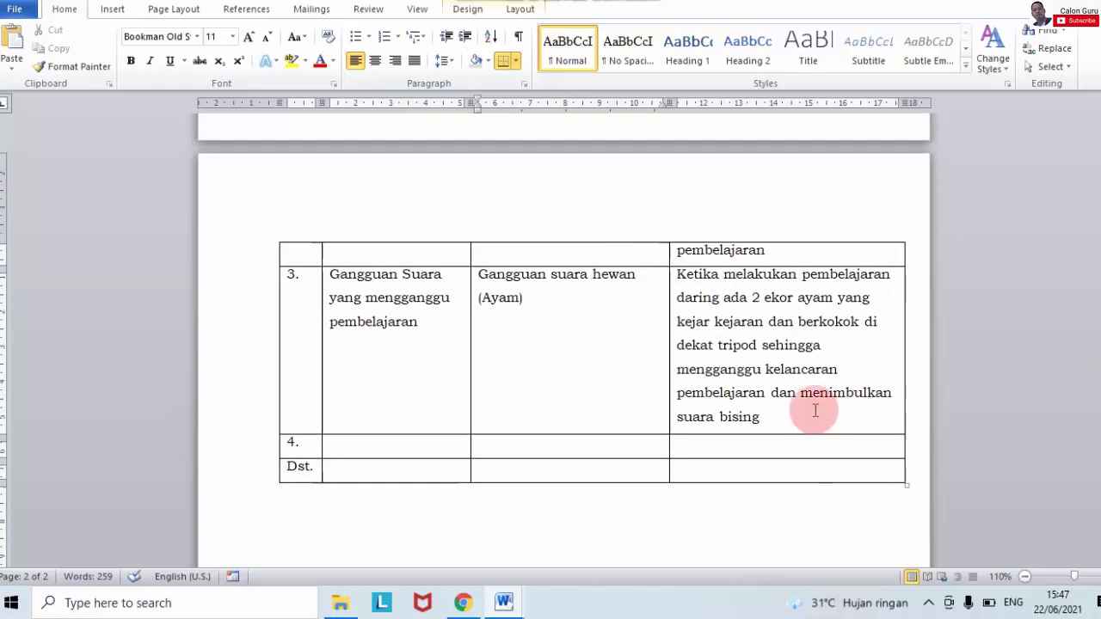
pyautogui.moveTo(779, 419); pyautogui.dragTo(684, 291)
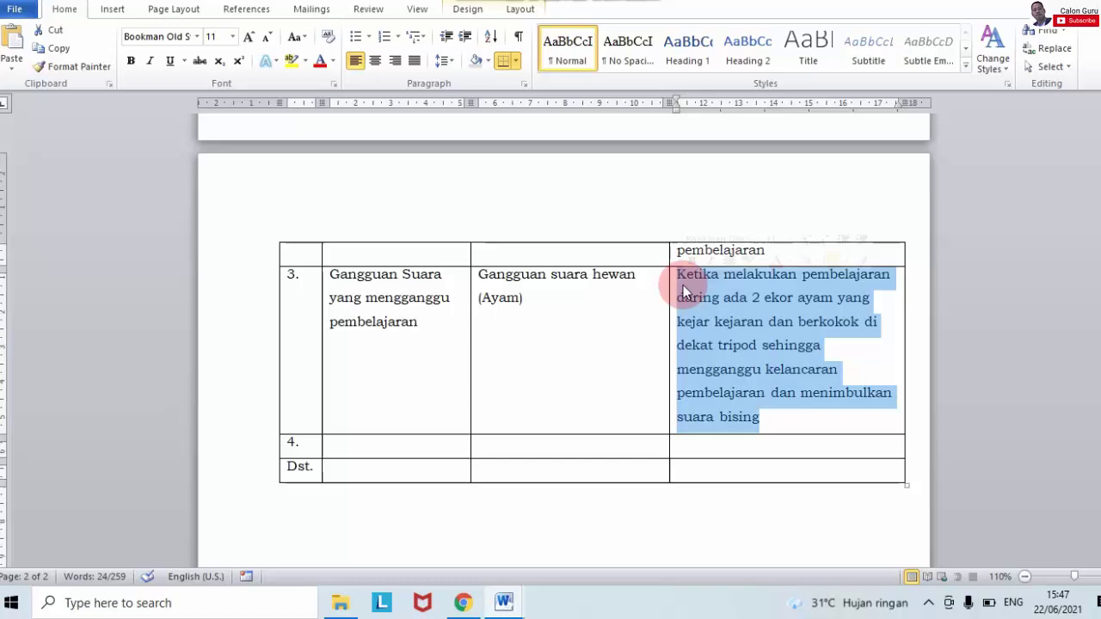
pyautogui.click(699, 277)
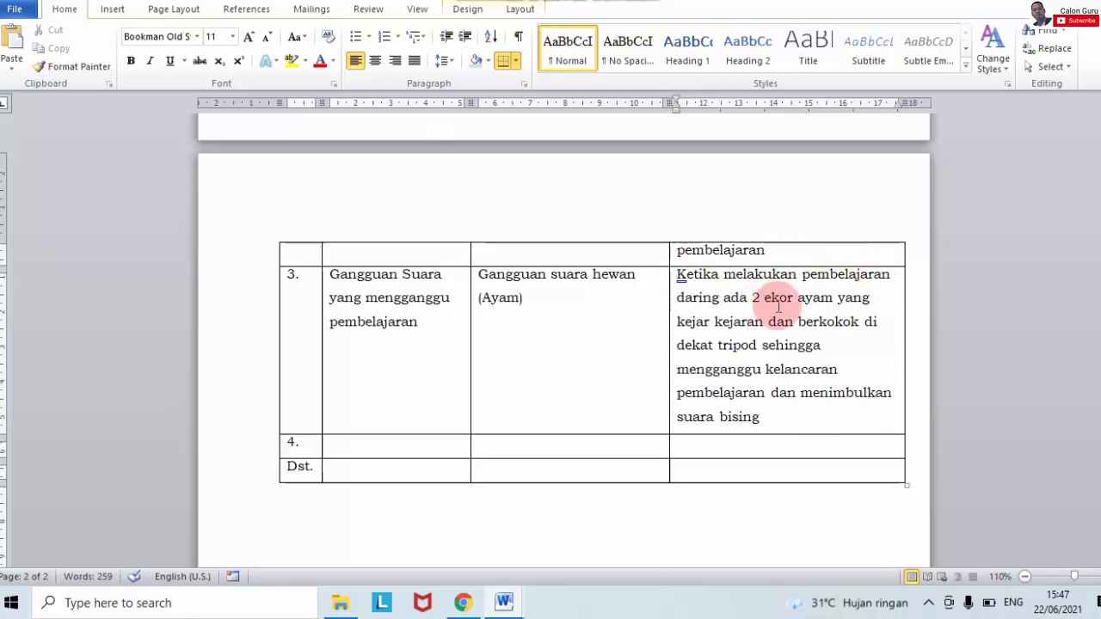
pyautogui.moveTo(718, 344); pyautogui.dragTo(794, 428)
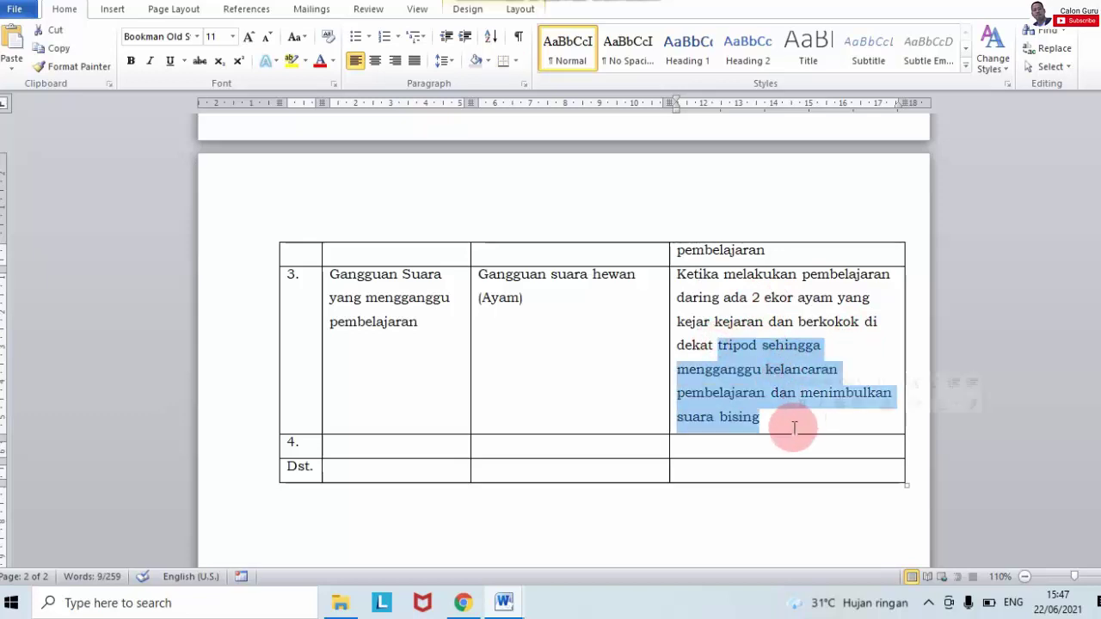
# Switch to the completed Jadi_LK 3.4 Daftar Penyelesaian Kasus document and view the first rows of its table
pyautogui.moveTo(1099, 386); pyautogui.dragTo(1099, 250)
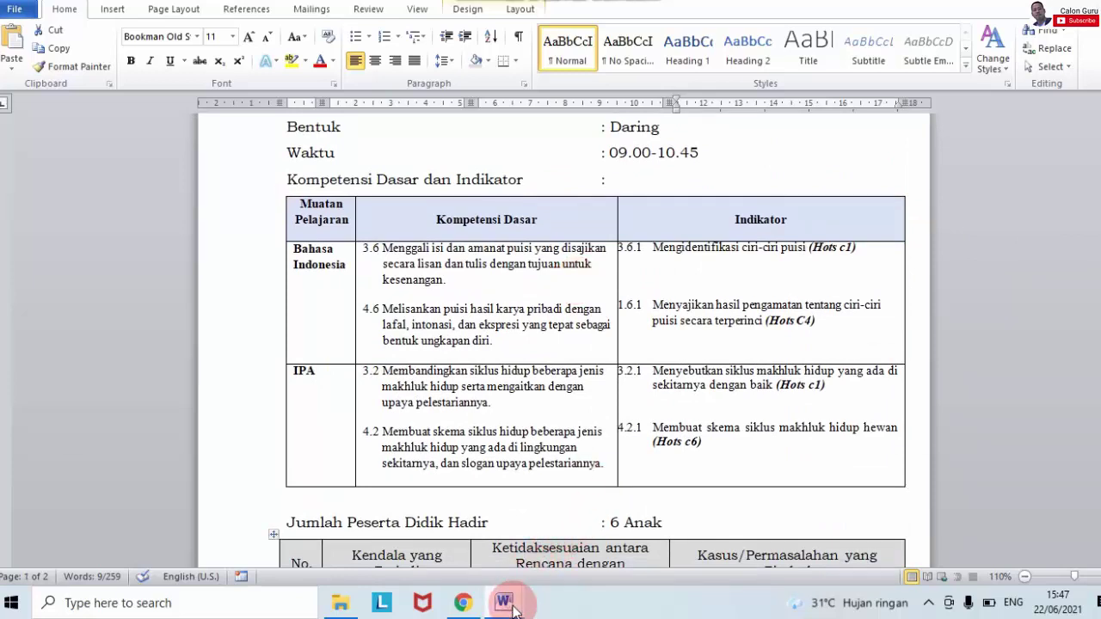
pyautogui.moveTo(512, 607)
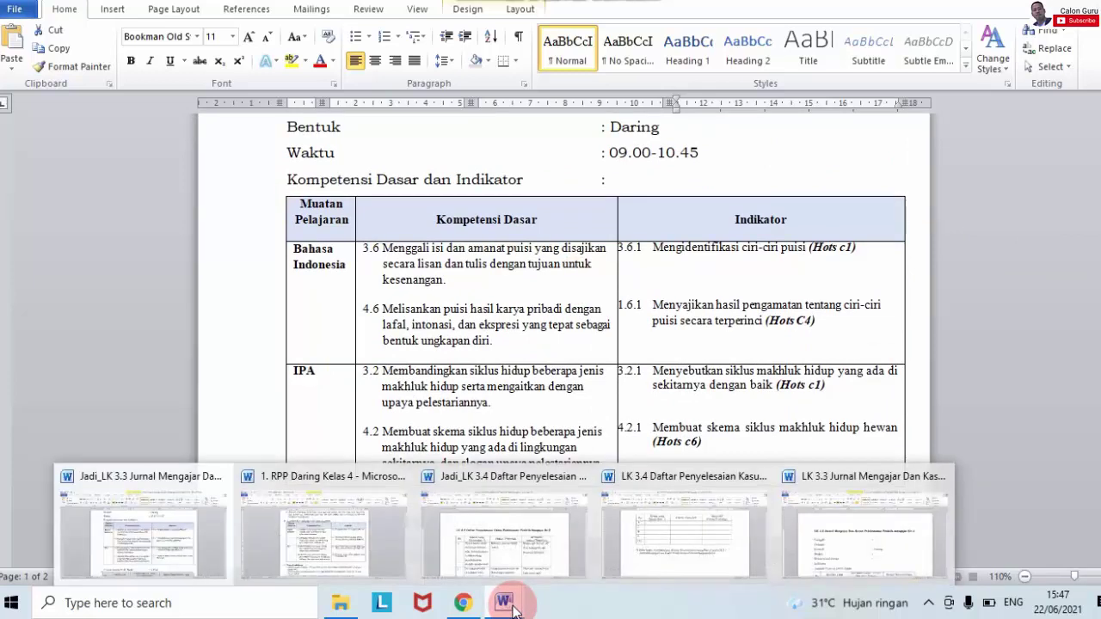
pyautogui.click(486, 556)
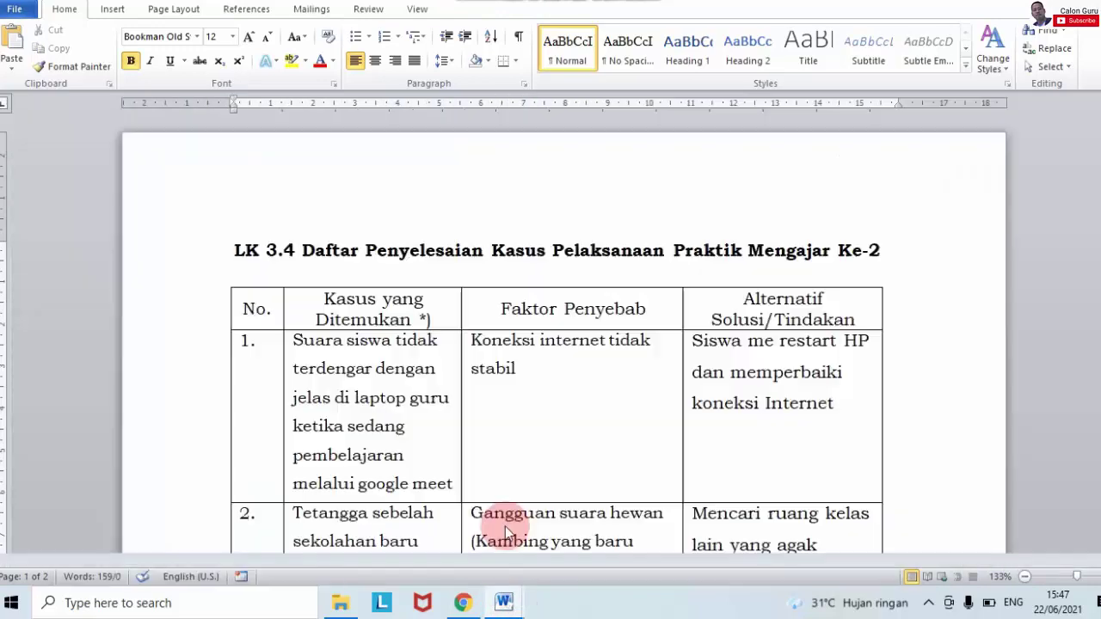
pyautogui.scroll(-3, 550, 344)
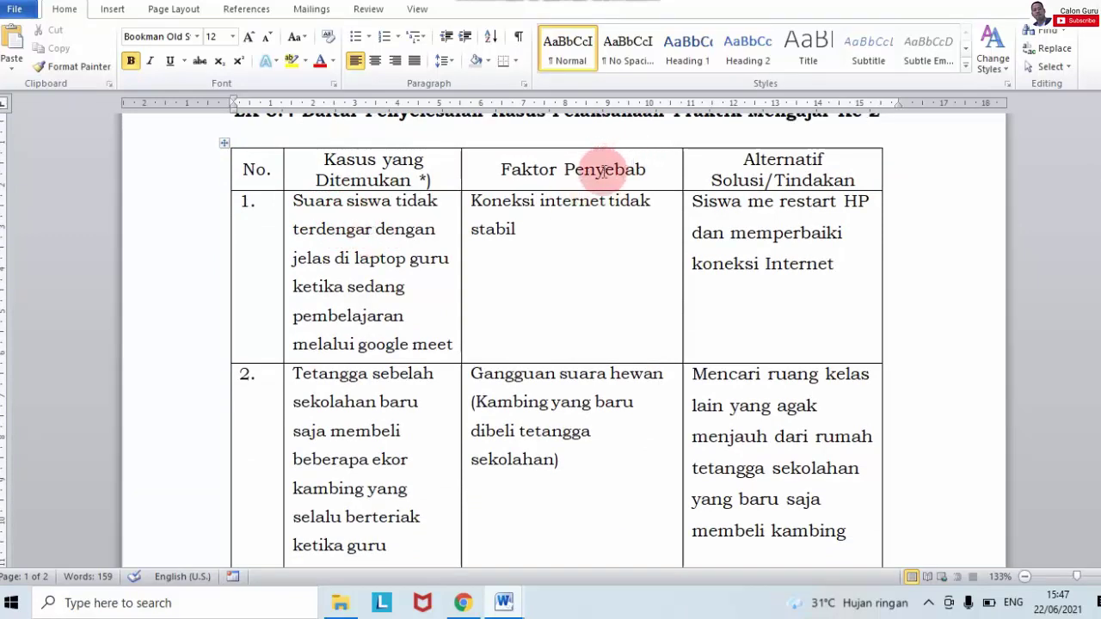
# Highlight row 1's Faktor Penyebab entry, followed by its Alternatif Solusi/Tindakan entry
pyautogui.click(518, 229)
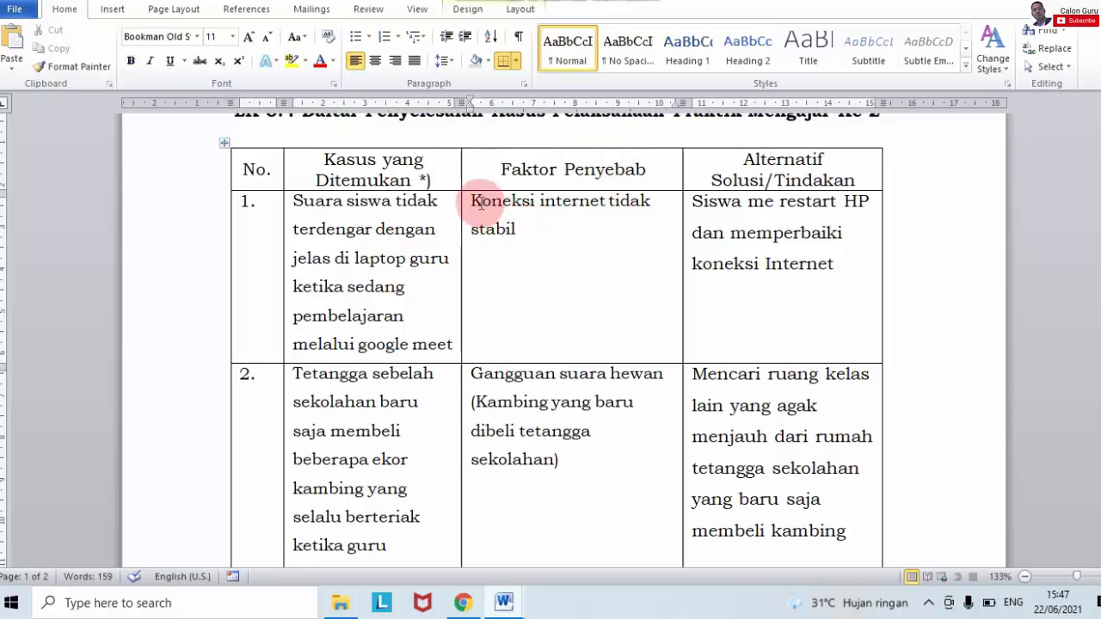
pyautogui.moveTo(480, 203); pyautogui.dragTo(523, 238)
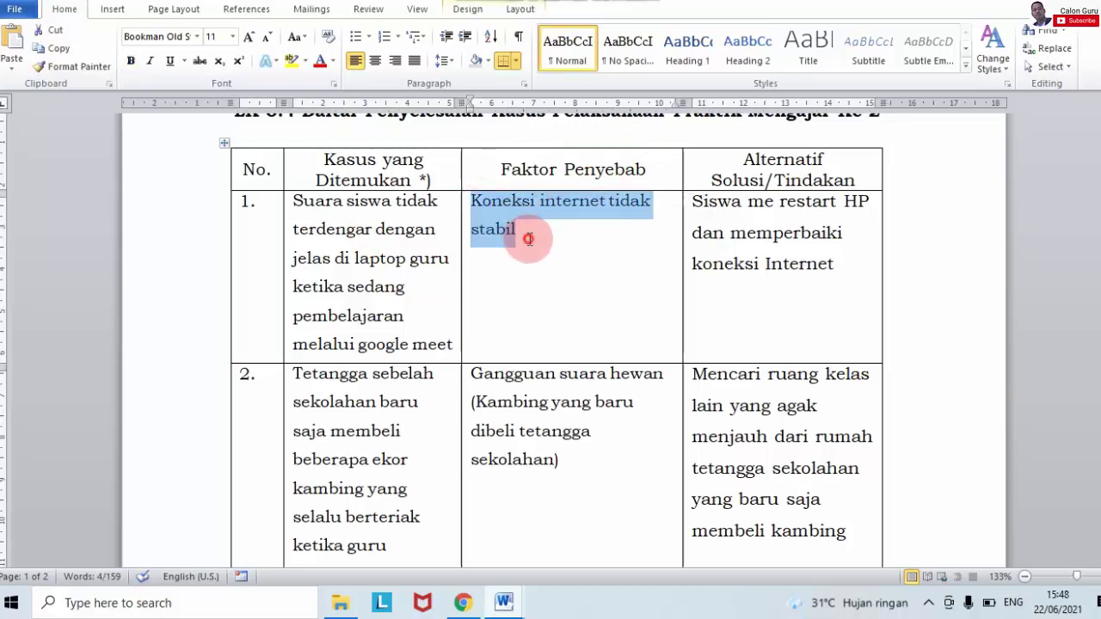
pyautogui.click(522, 238)
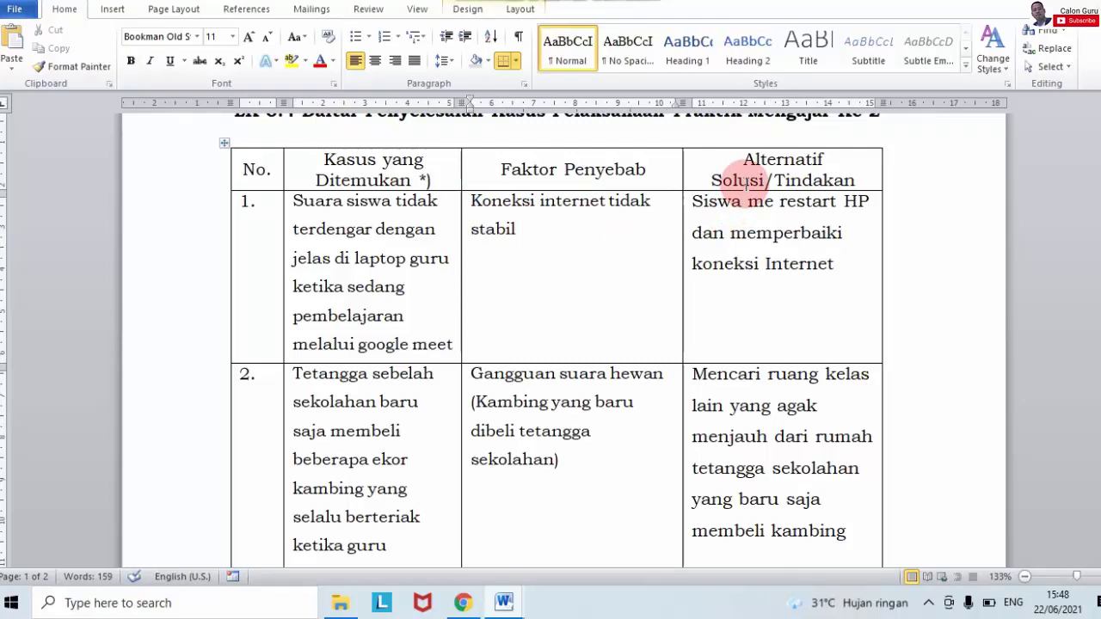
pyautogui.moveTo(695, 201); pyautogui.dragTo(814, 271)
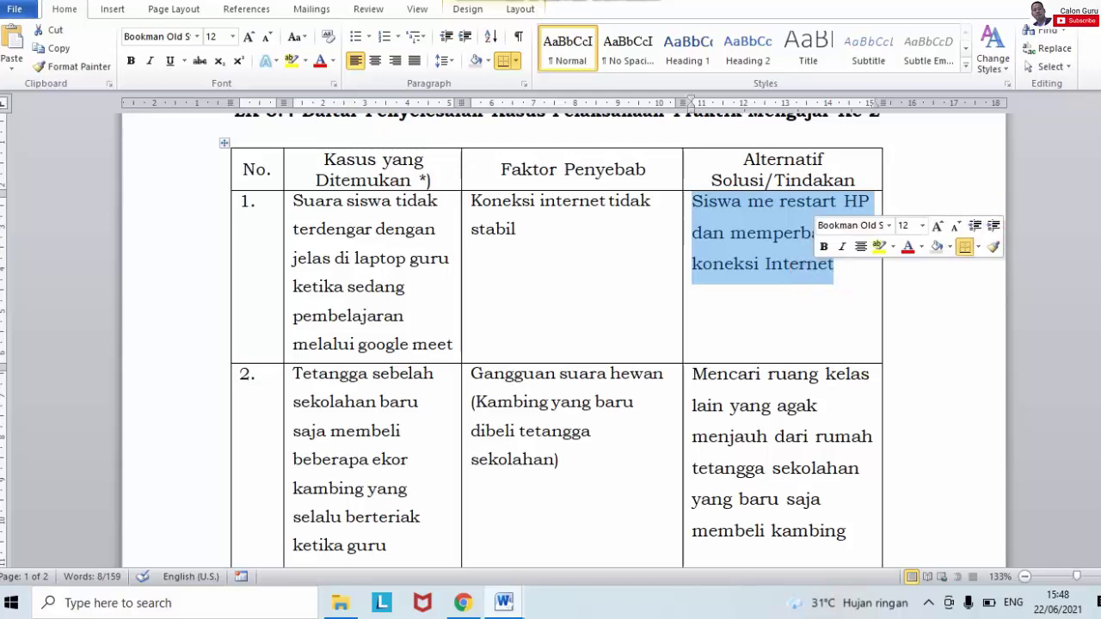
# Highlight the opening of row 2's Kasus yang Ditemukan text and read the case description through to its end
pyautogui.moveTo(1096, 193); pyautogui.dragTo(1096, 212)
pyautogui.moveTo(305, 156); pyautogui.dragTo(397, 262)
pyautogui.click(391, 247)
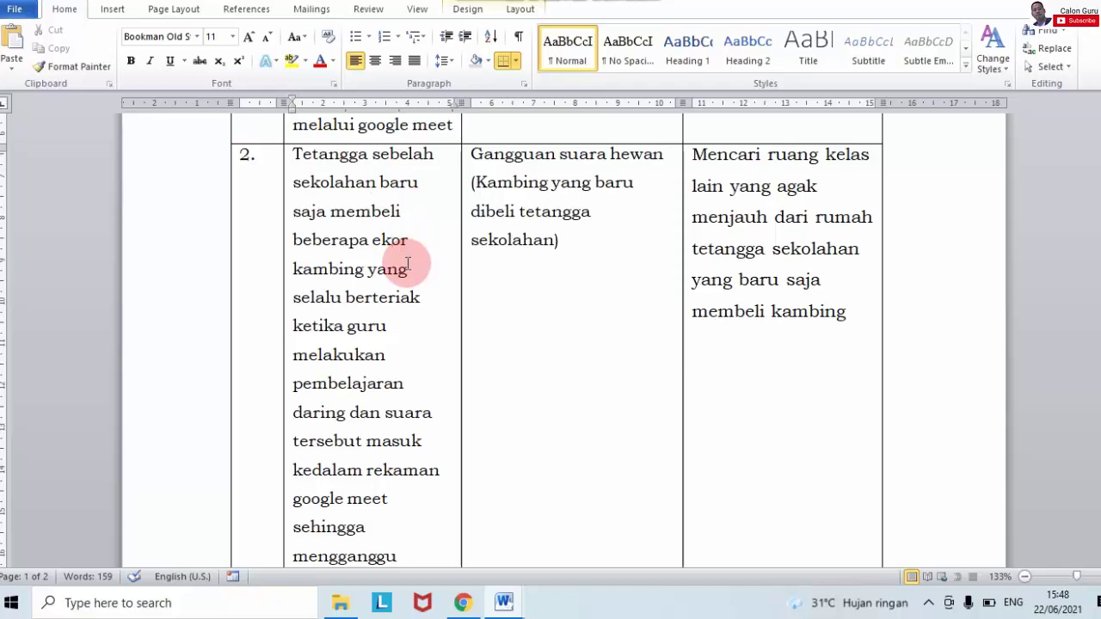
pyautogui.scroll(-1, 877, 248)
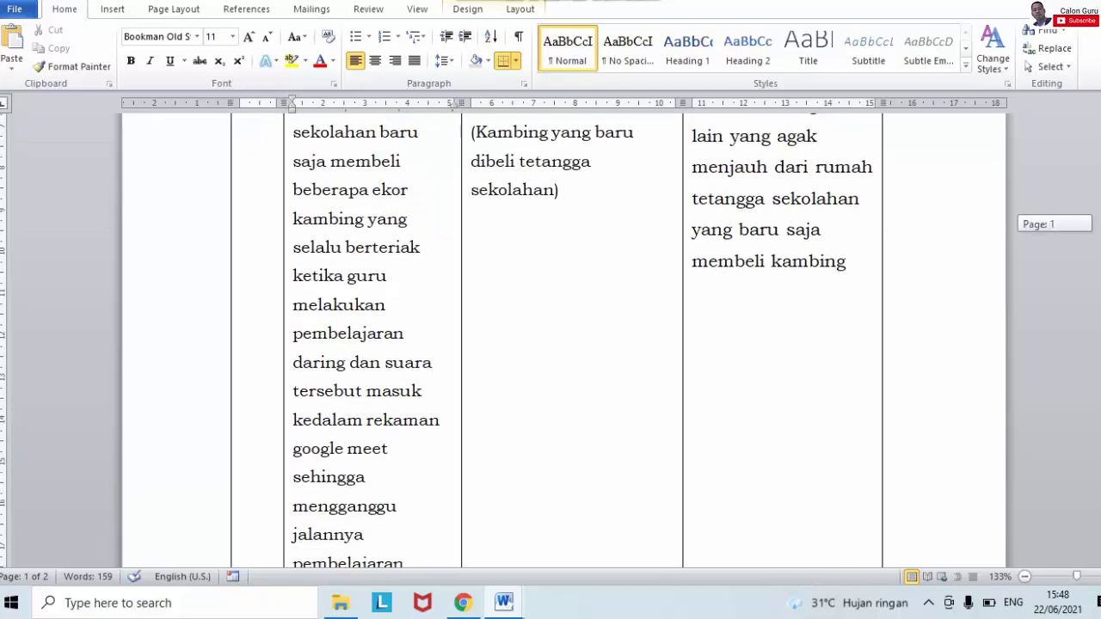
pyautogui.scroll(-1, 556, 335)
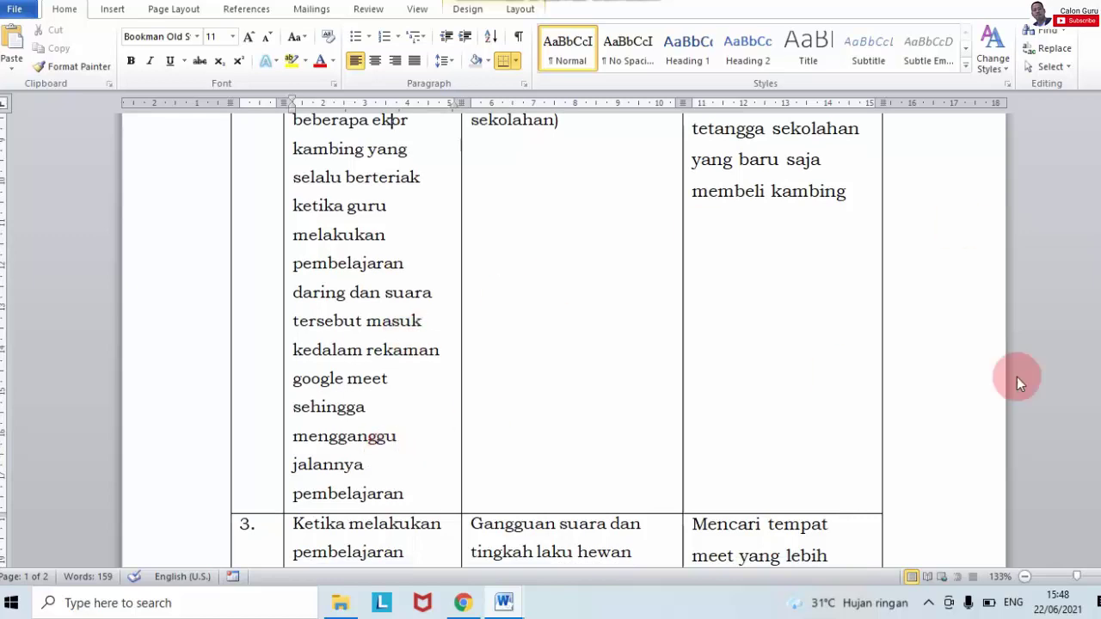
# Highlight row 2's Faktor Penyebab entry and its whole Alternatif Solusi/Tindakan entry one after the other
pyautogui.scroll(6, 556, 344)
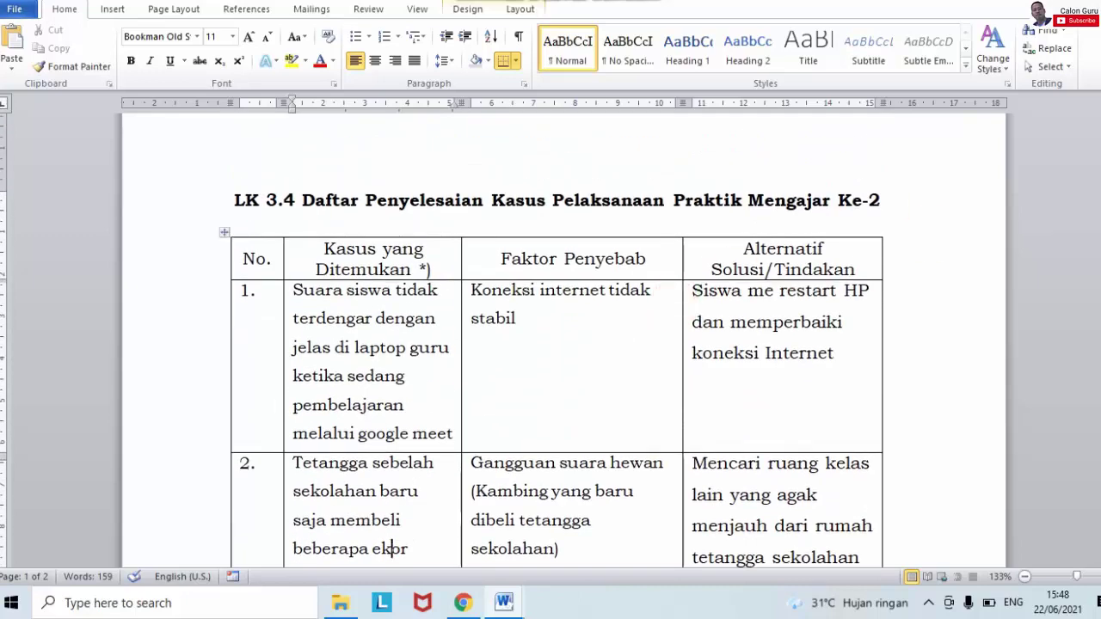
pyautogui.scroll(-4, 613, 311)
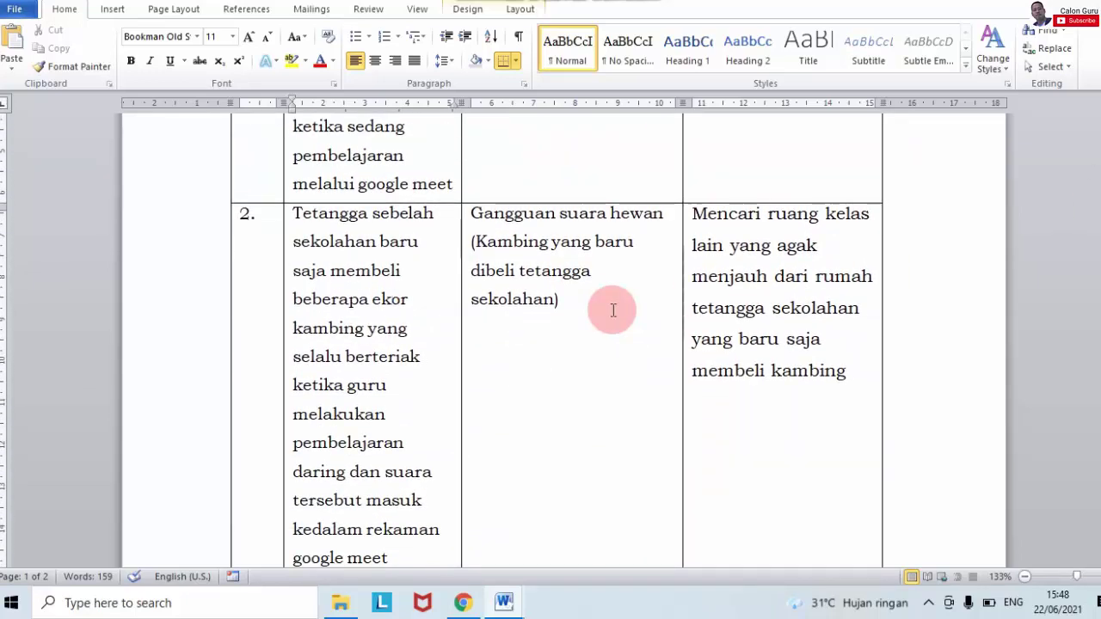
pyautogui.moveTo(613, 310); pyautogui.dragTo(524, 216)
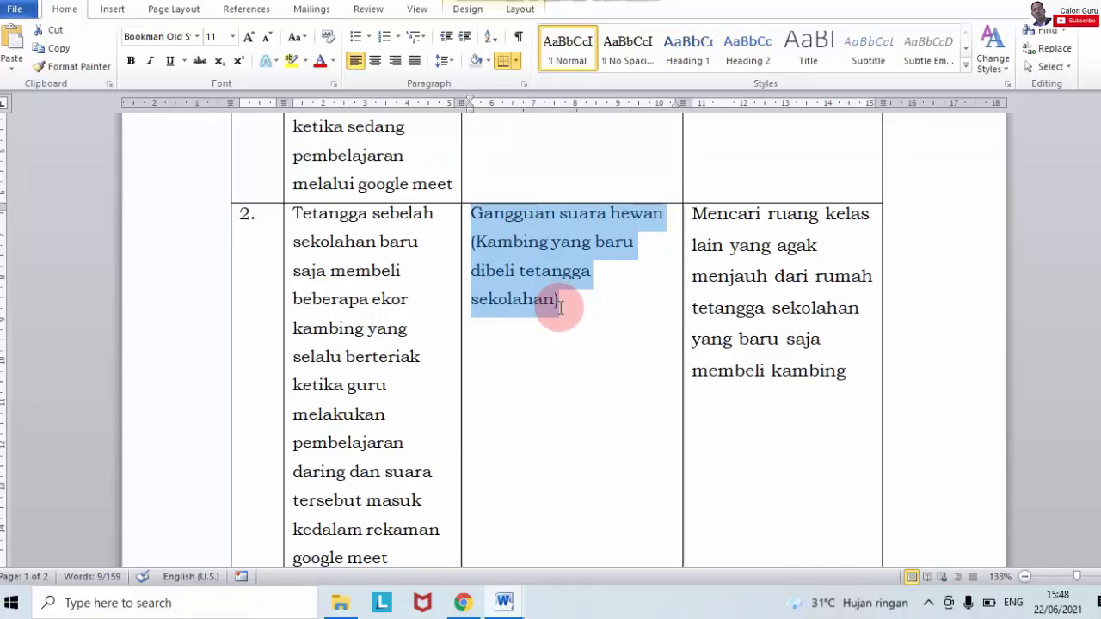
pyautogui.moveTo(851, 371); pyautogui.dragTo(736, 247)
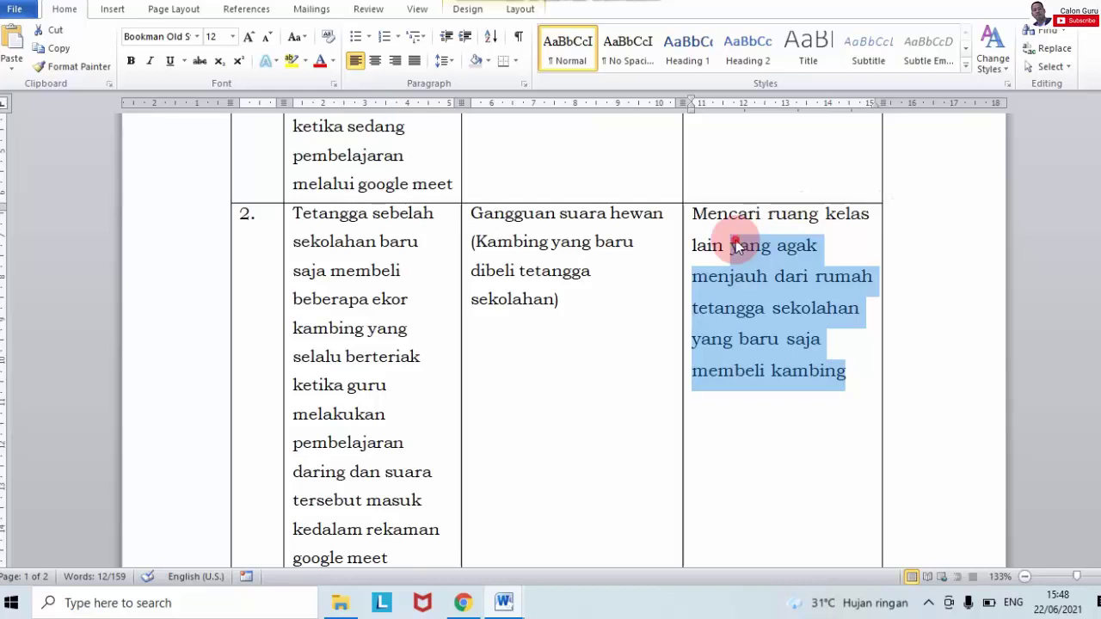
pyautogui.click(736, 247)
pyautogui.moveTo(847, 375); pyautogui.dragTo(695, 223)
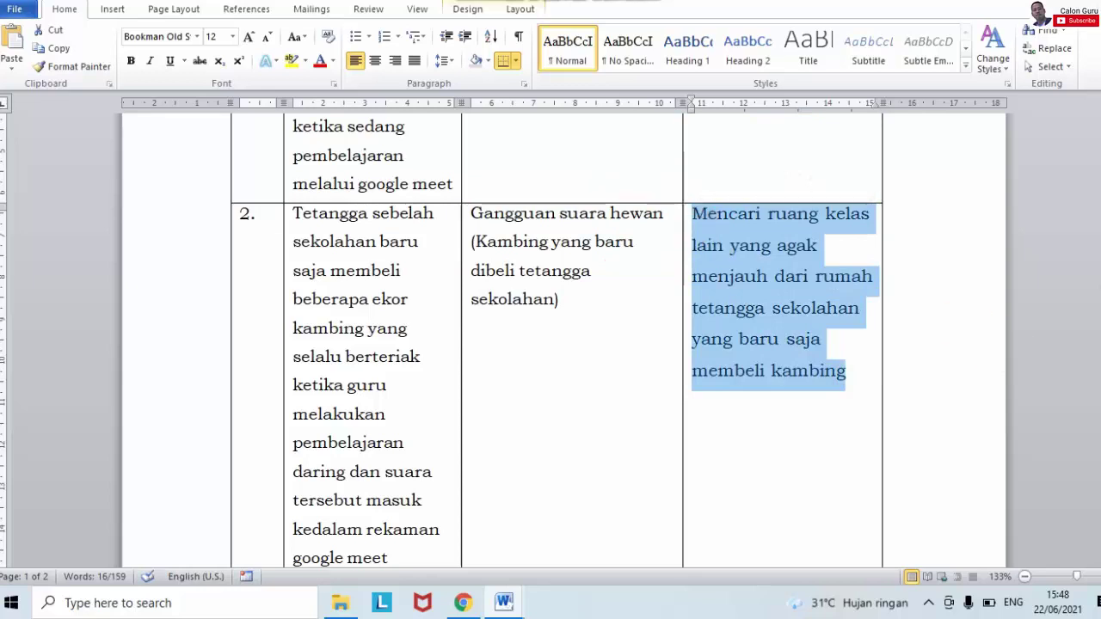
# Examine row 3's case, cause and solution entries, including the part of the case description that continues on page 2
pyautogui.scroll(-5, 551, 344)
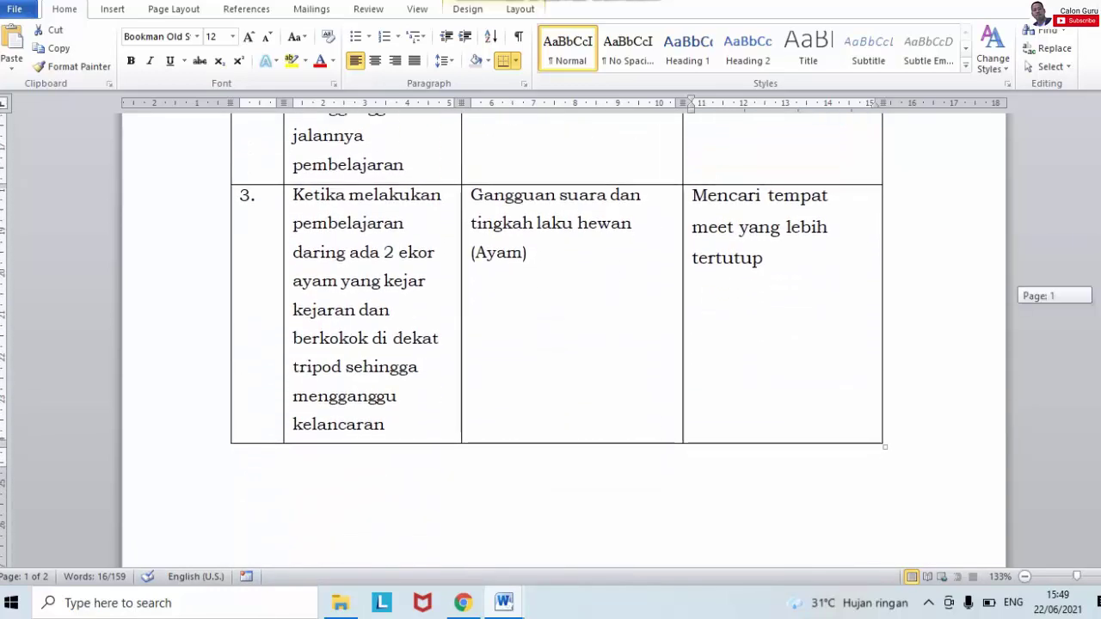
pyautogui.scroll(-3, 551, 344)
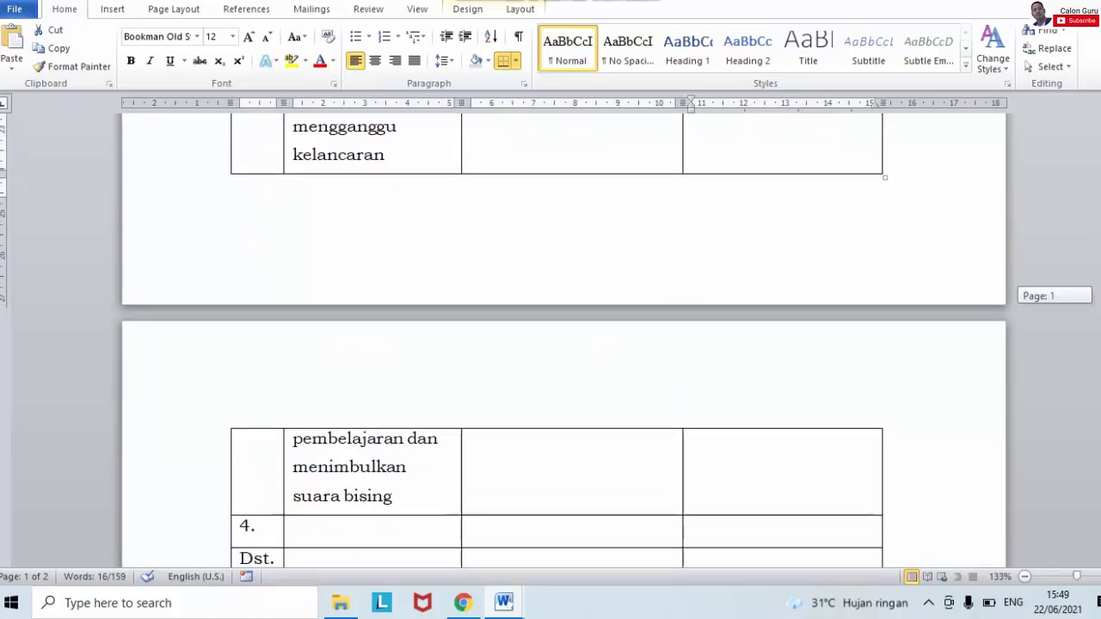
pyautogui.scroll(3, 869, 237)
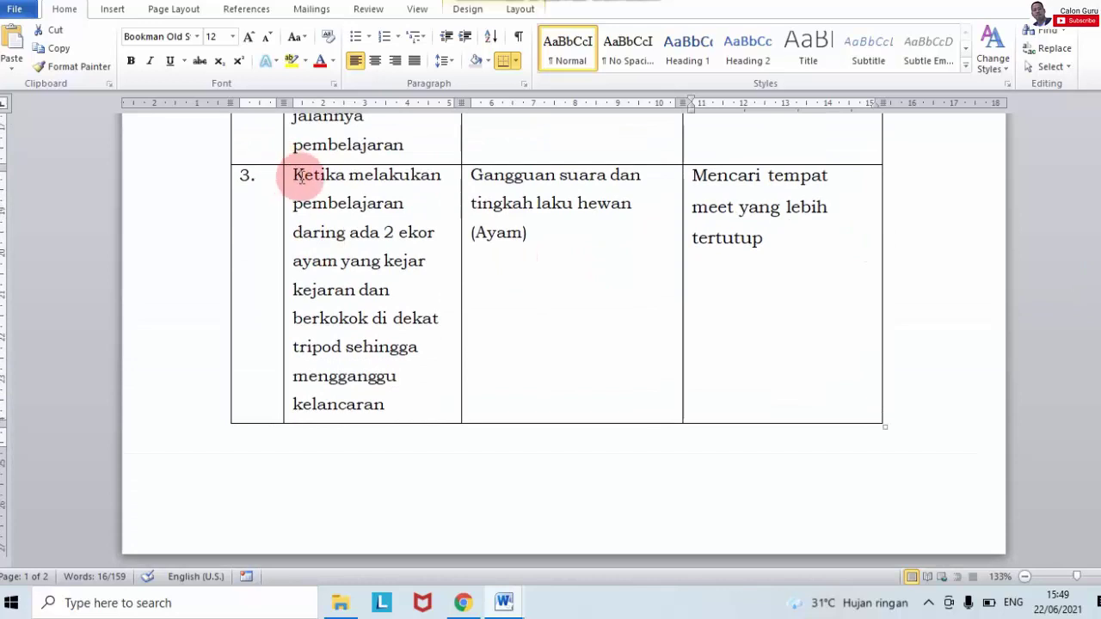
pyautogui.click(348, 190)
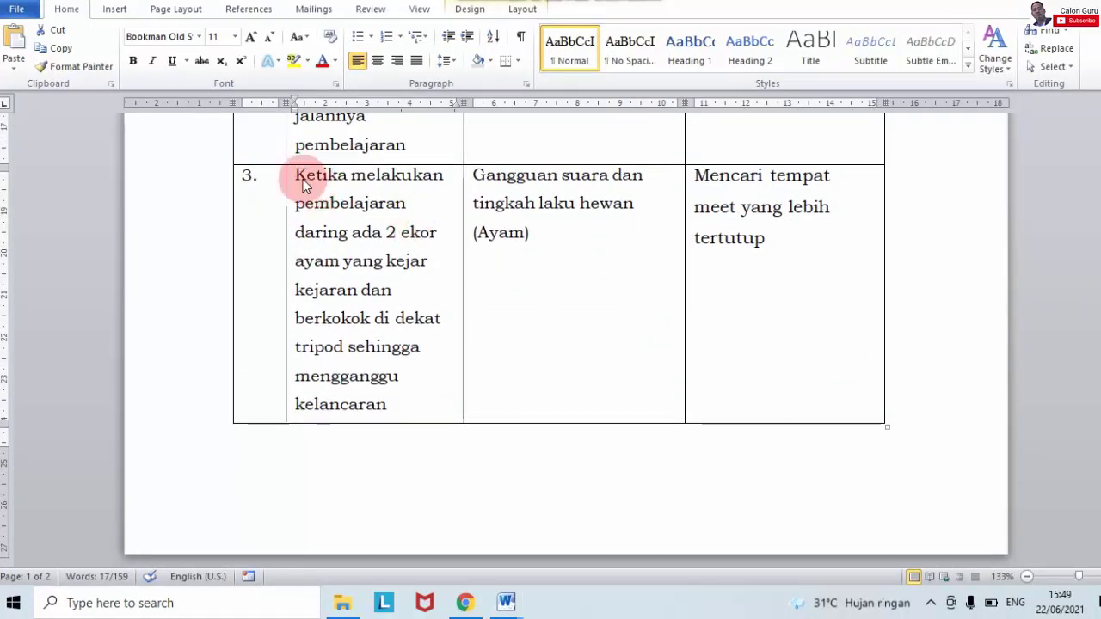
pyautogui.click(302, 180)
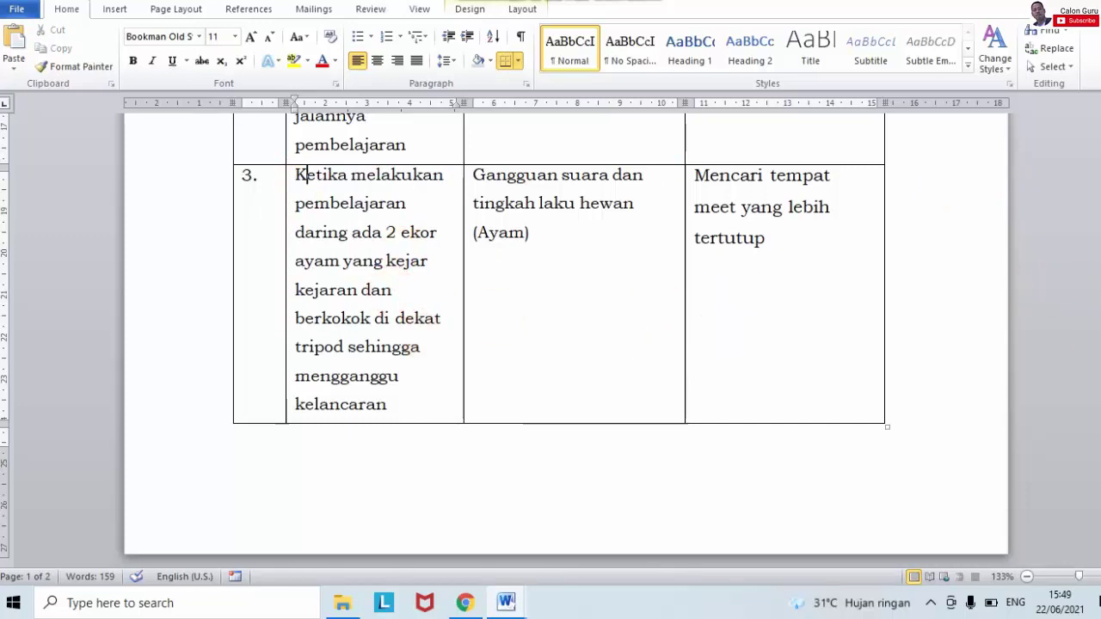
pyautogui.scroll(-3, 559, 335)
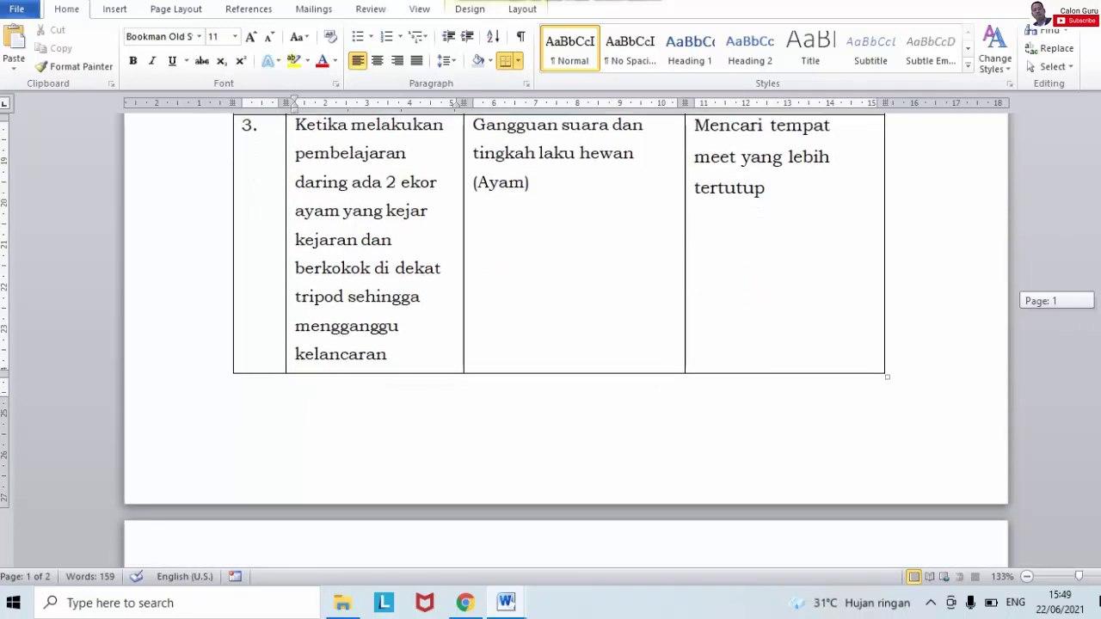
pyautogui.scroll(-4, 559, 335)
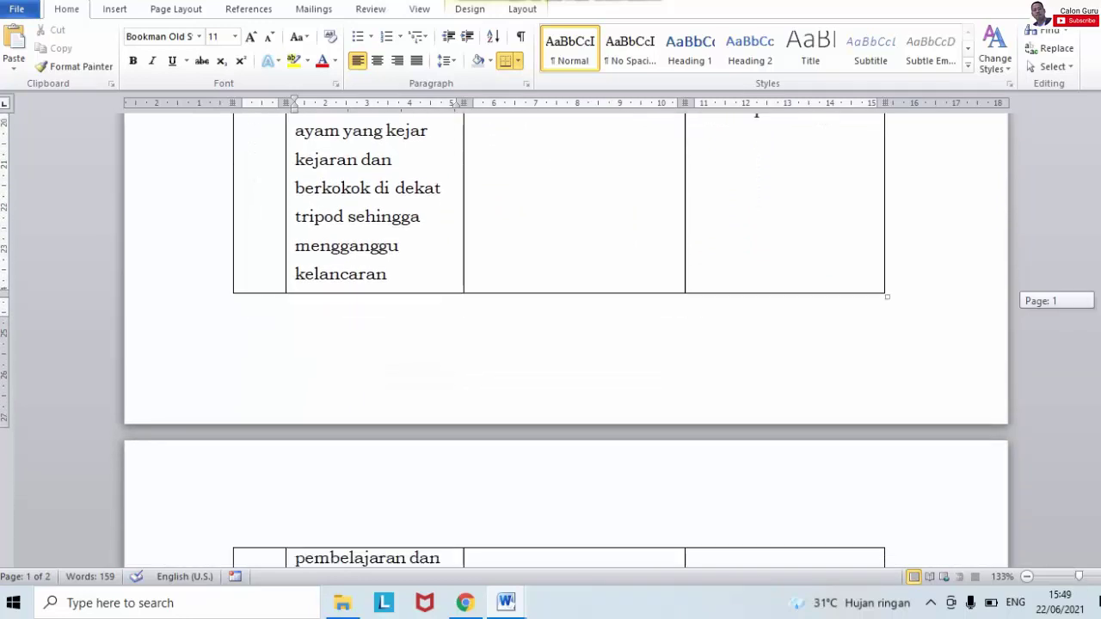
pyautogui.scroll(-3, 558, 335)
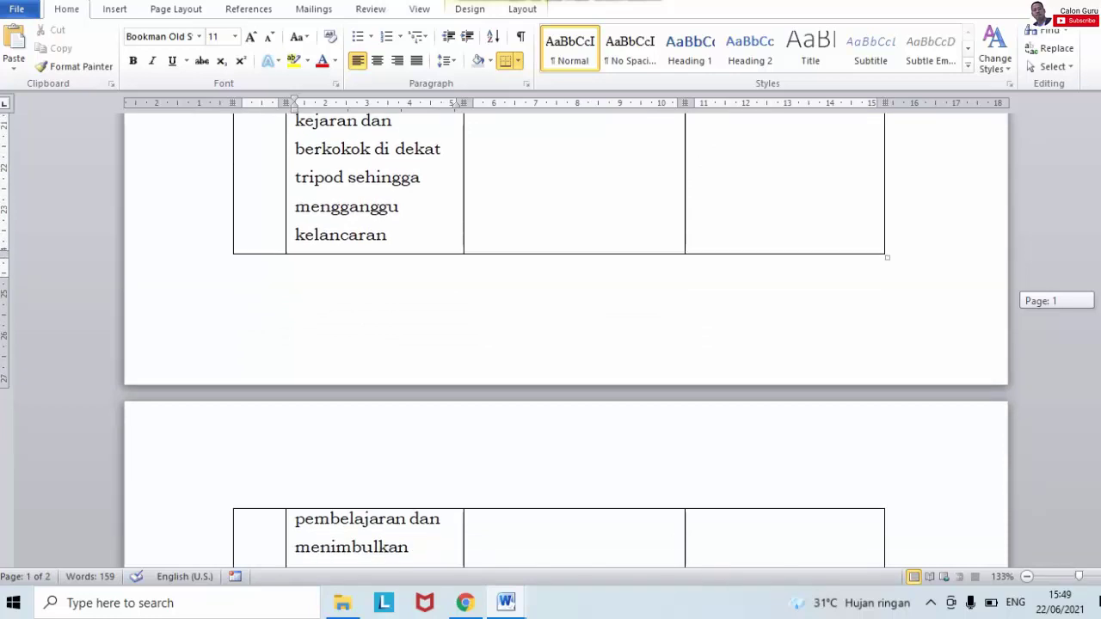
pyautogui.scroll(-2, 570, 287)
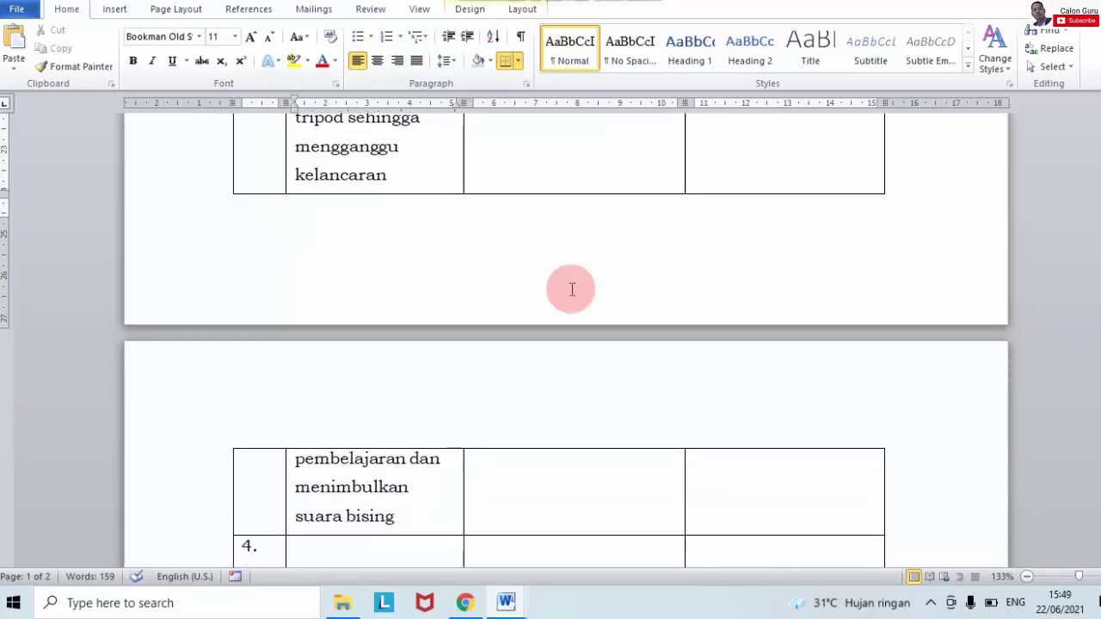